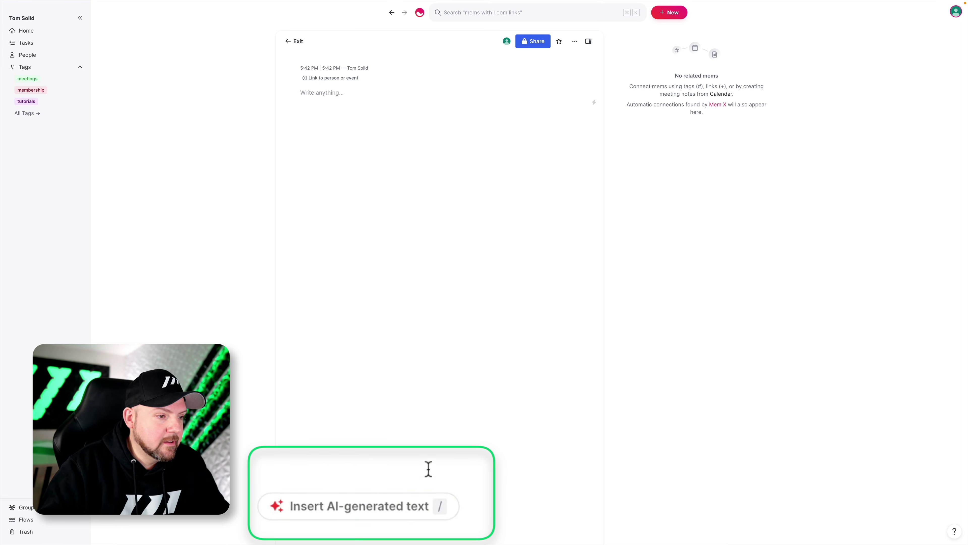
Look through the Smart Write, media and date options for inserting AI-generated text in the empty note.
left_click(335, 532)
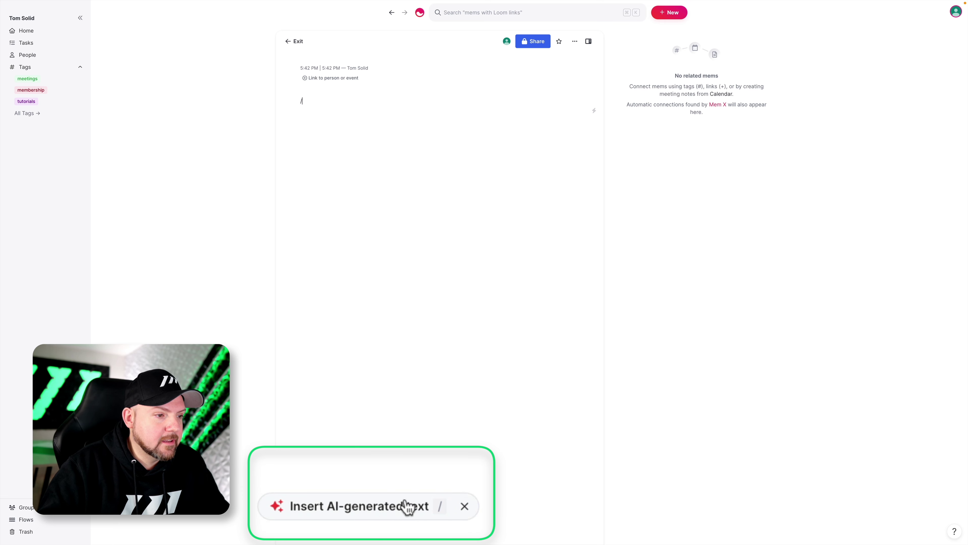
key("Down")
key("Down")
key("Down")
key("Down")
key("Down")
key("Down")
left_click(321, 98)
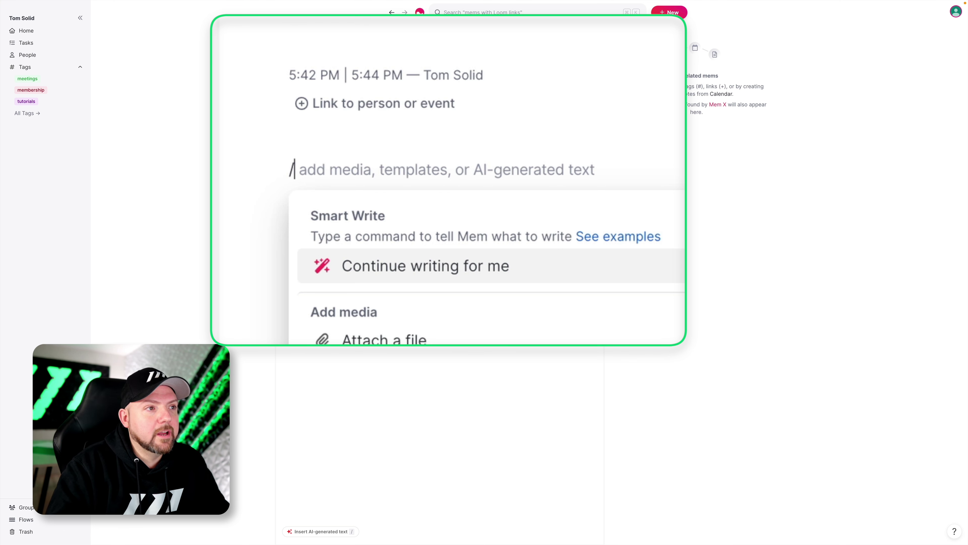
key("BackSpace")
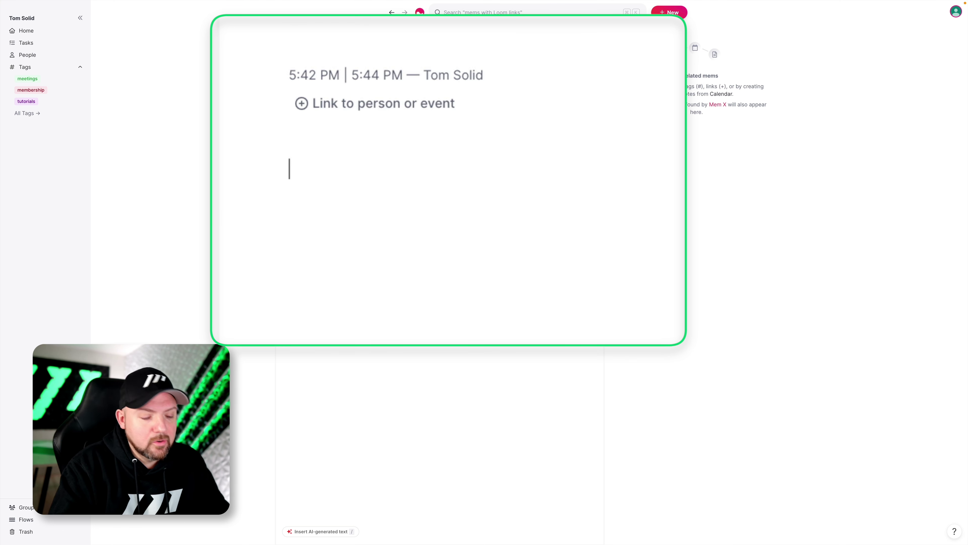
Write "Mem is better than" in the note and have Smart Write continue the sentence.
type("Mem is better than /")
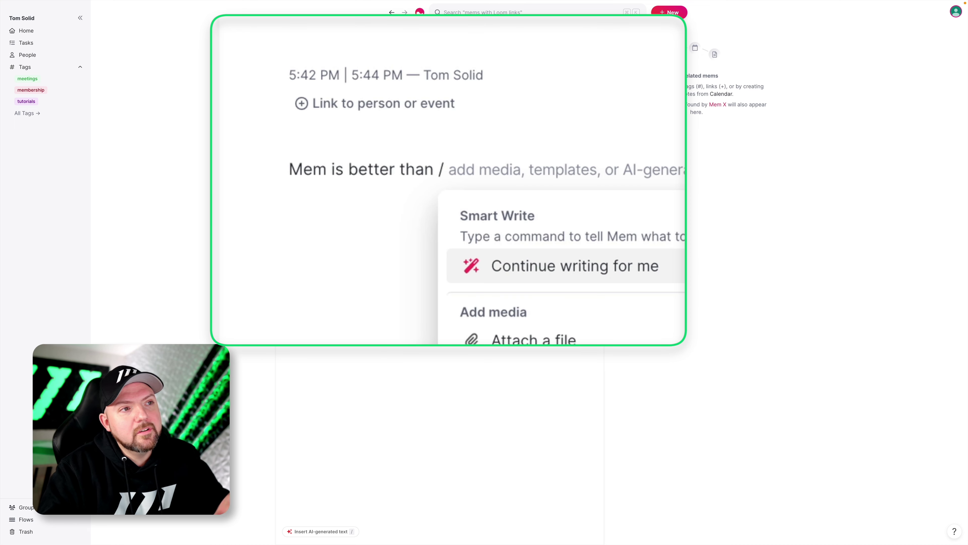
key("Return")
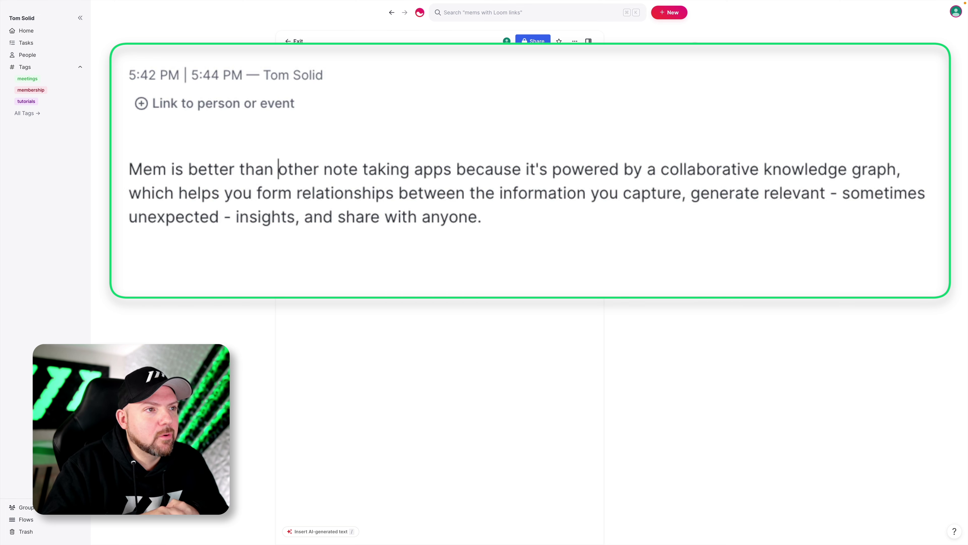
Open the Smart Write examples page and review its Smart Write and Smart Edit use cases.
left_click(594, 112)
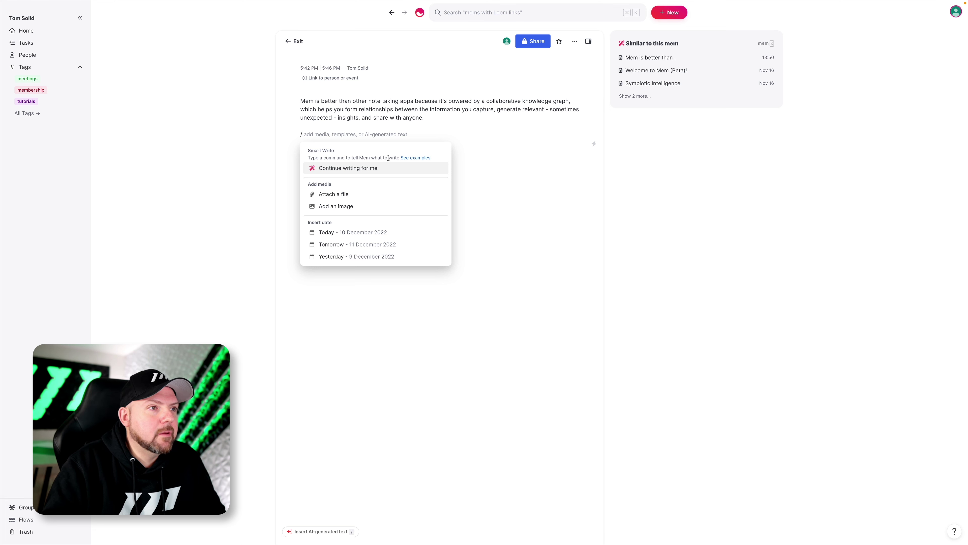
left_click(415, 157)
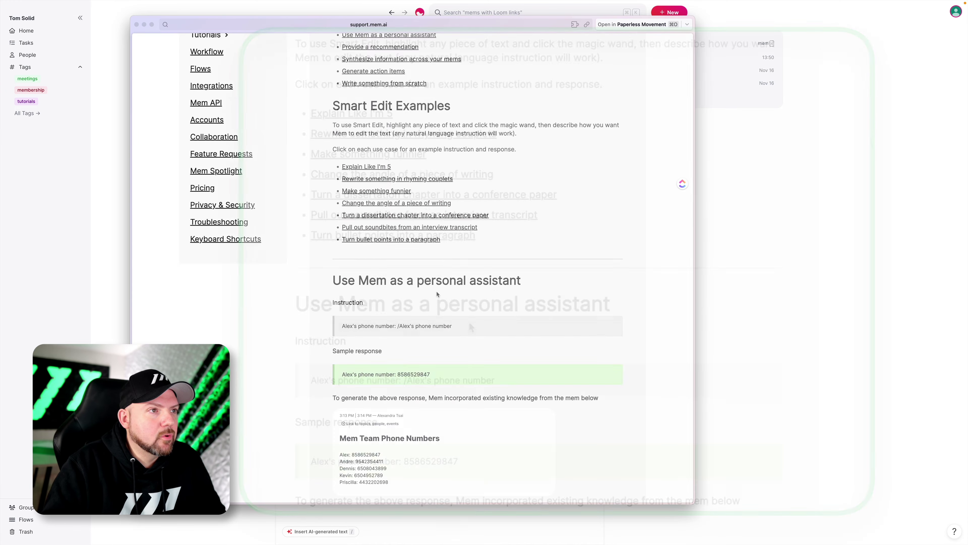
left_click_drag(340, 127, 487, 129)
left_click(573, 308)
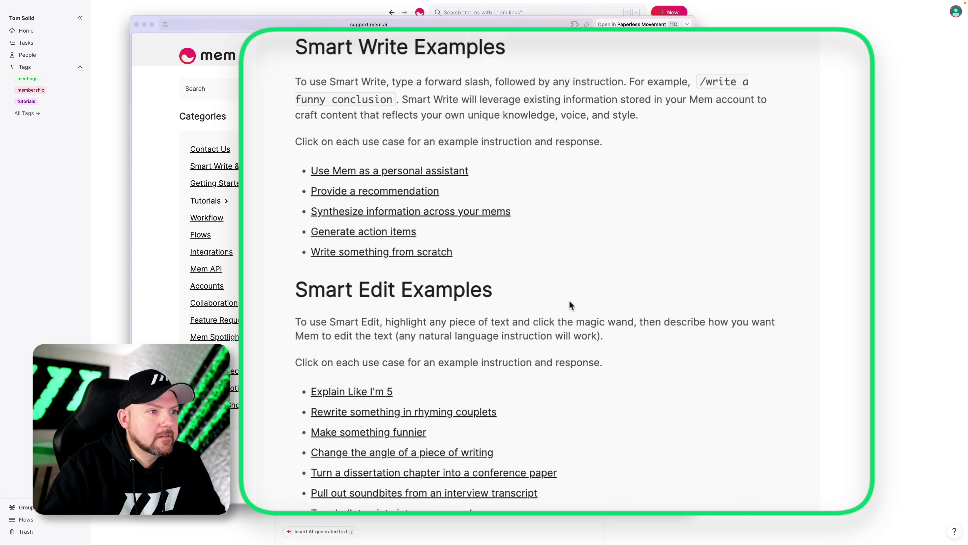
left_click_drag(337, 289, 601, 275)
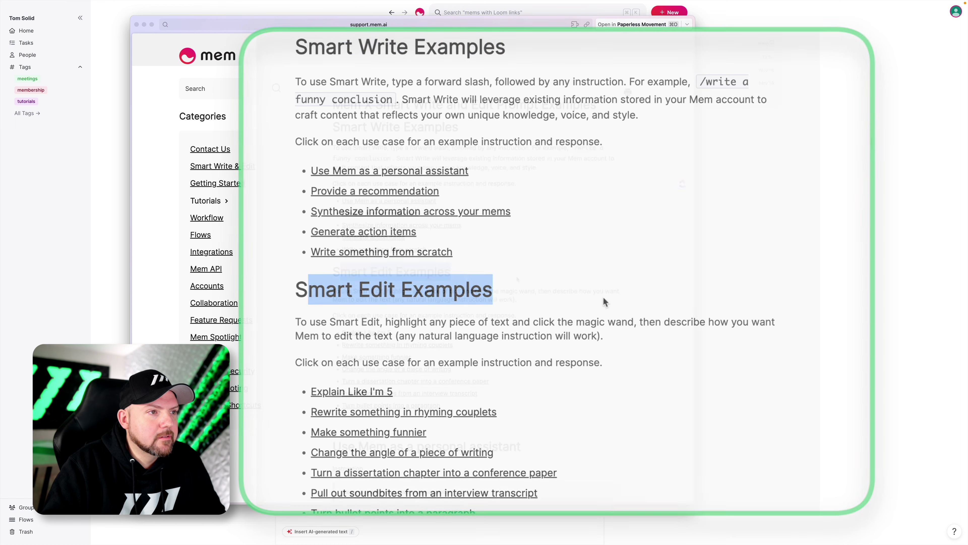
key("Escape")
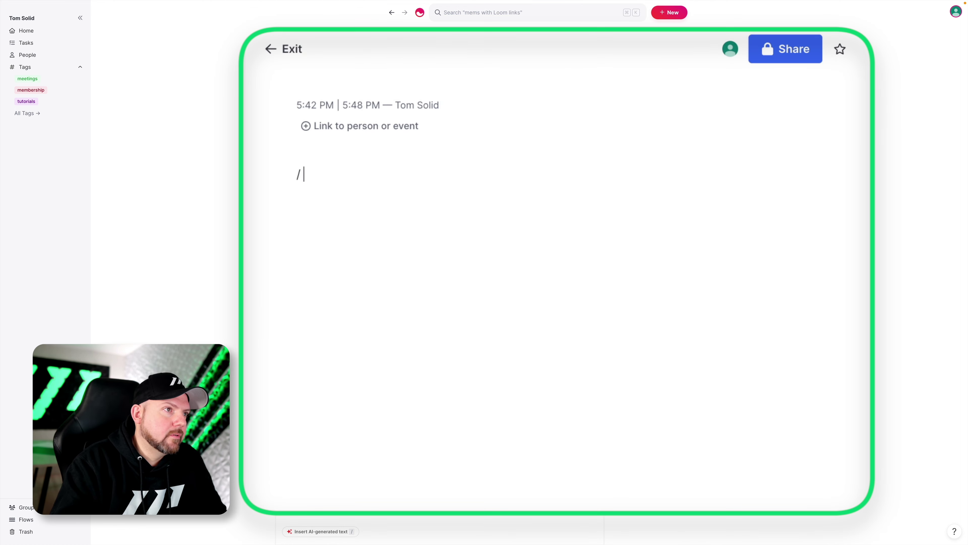
Generate text with the Smart Write instruction "Write an article about why evernote is dying".
type("Write an article ")
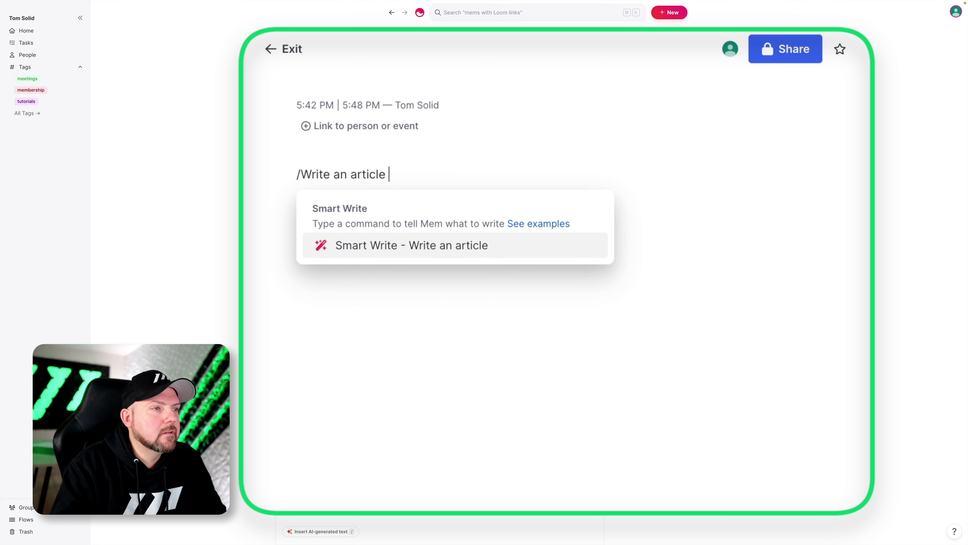
type("about why evernote")
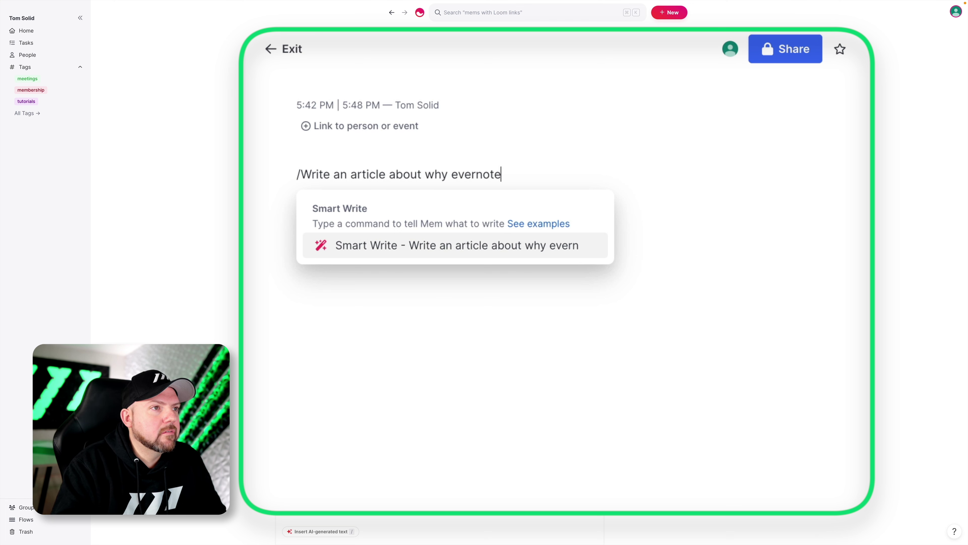
type(" is dying")
key("Return")
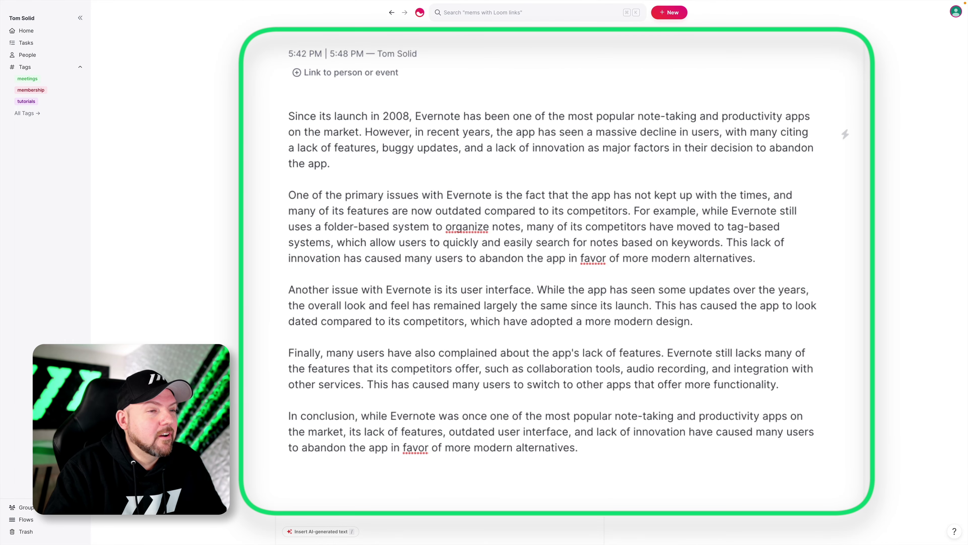
left_click_drag(290, 415, 364, 411)
left_click(395, 410)
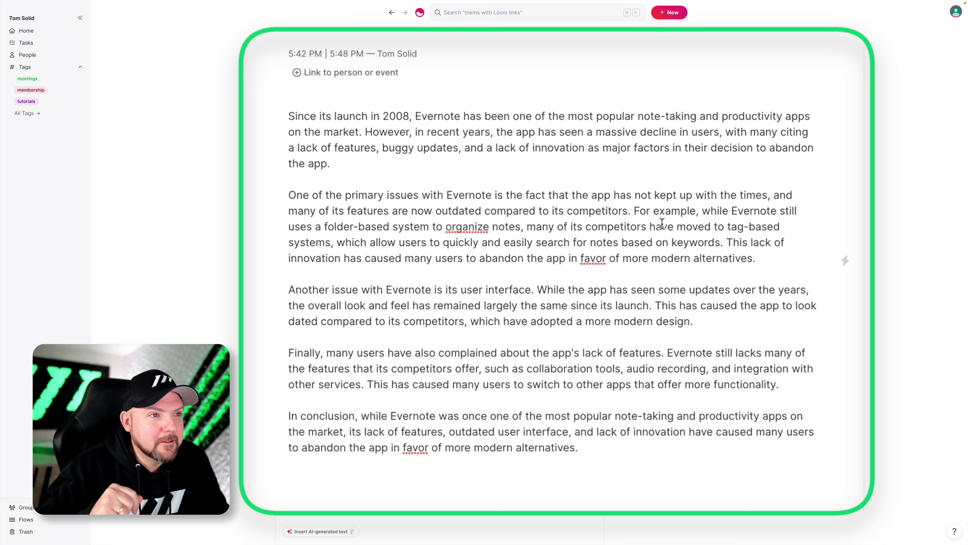
left_click(722, 228)
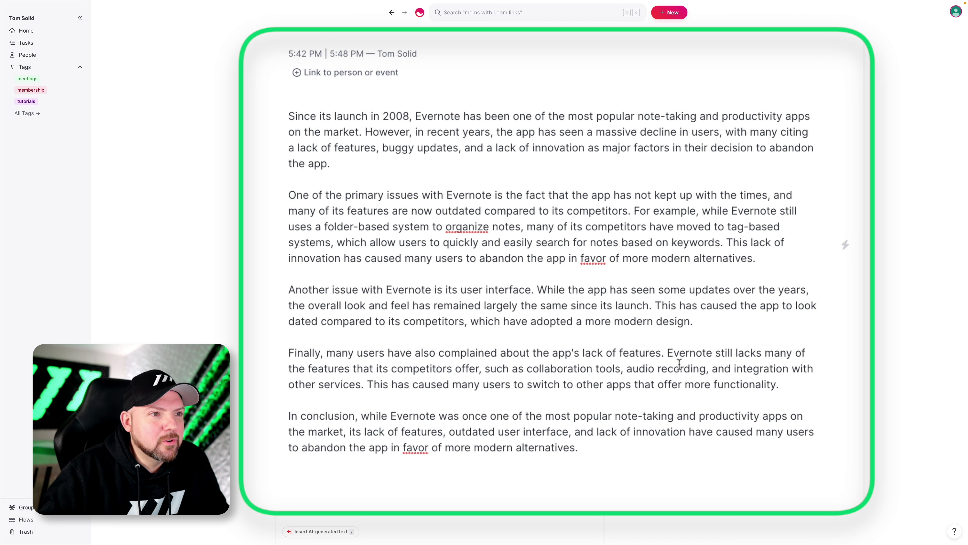
left_click_drag(745, 341, 746, 354)
left_click(659, 420)
Try Smart Edit's "Turn this into a tweet thread" on the article's concluding paragraph, review the suggestion and dismiss it.
left_click_drag(599, 447, 253, 410)
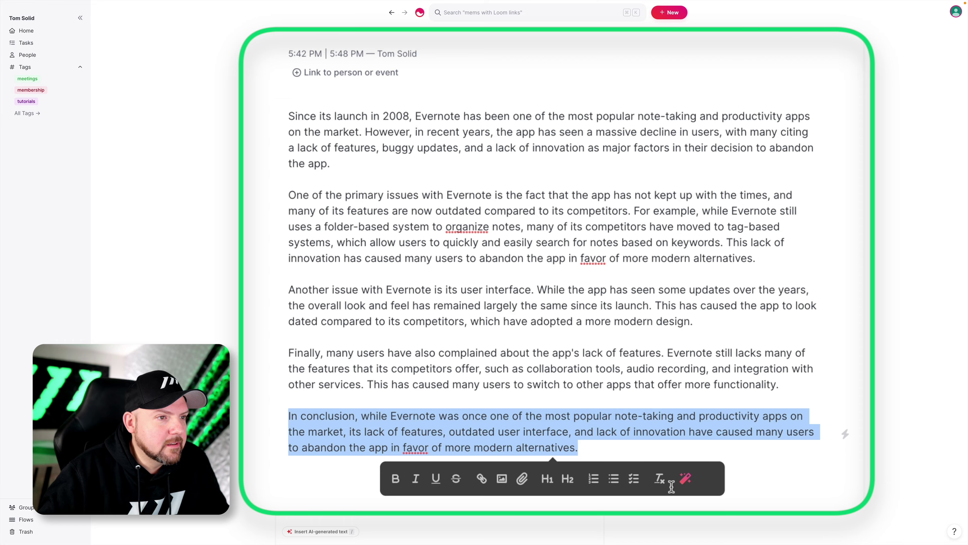
left_click(685, 479)
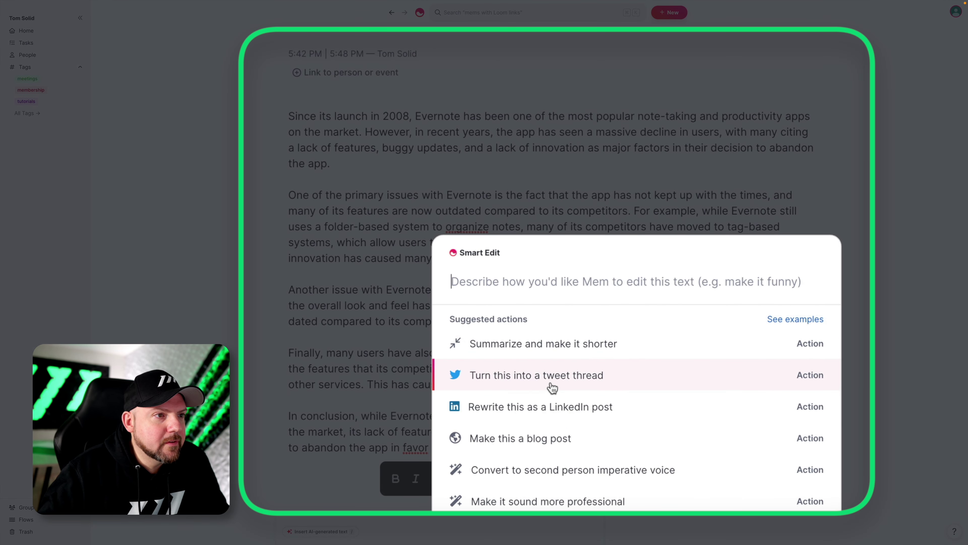
left_click(662, 382)
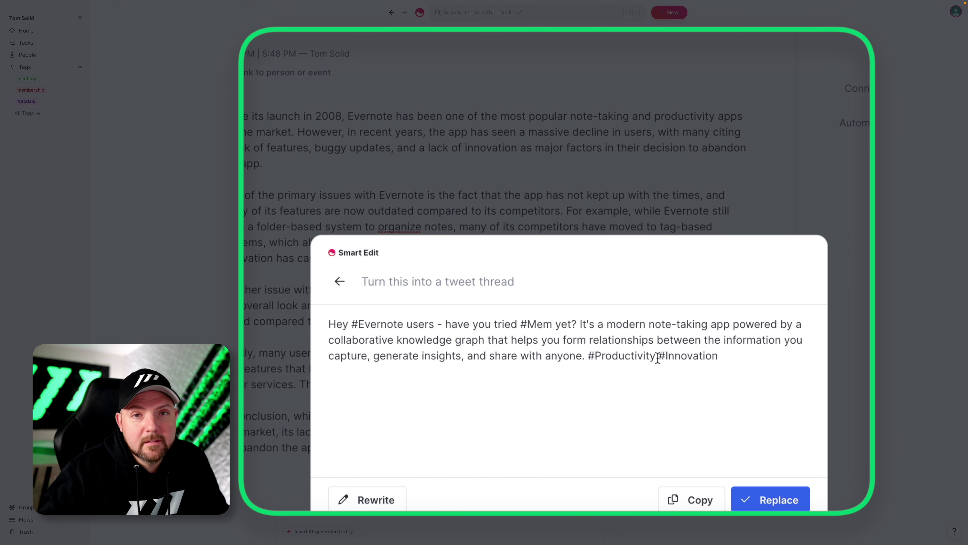
left_click_drag(587, 355, 761, 361)
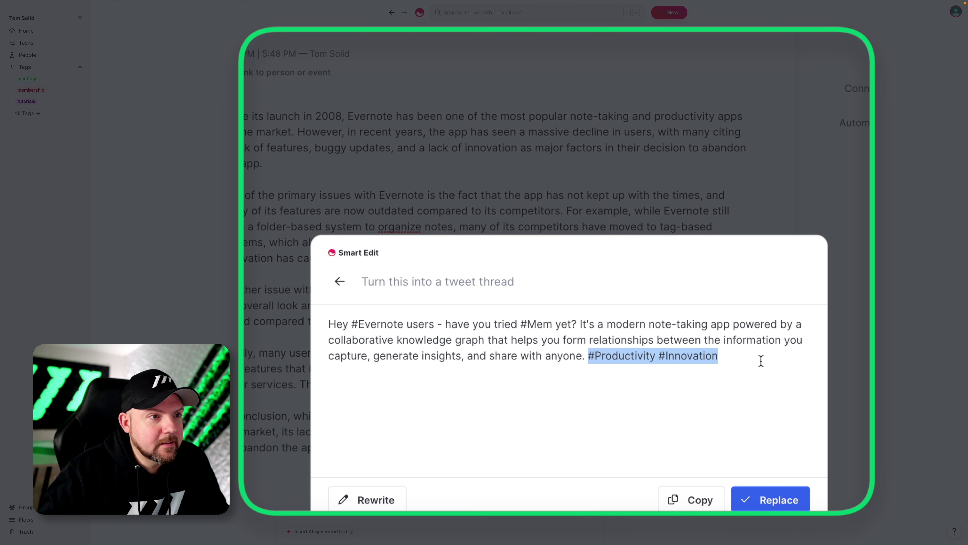
left_click(760, 359)
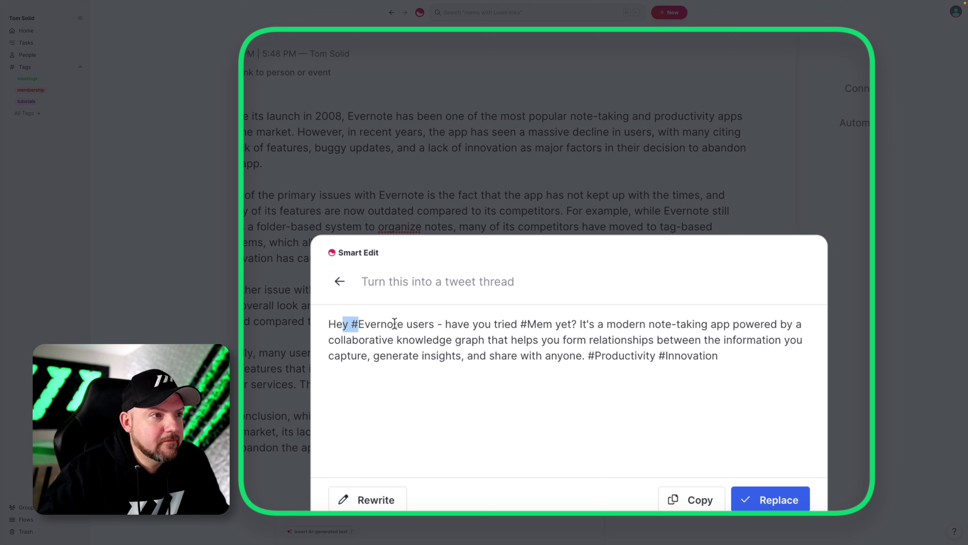
key("Escape")
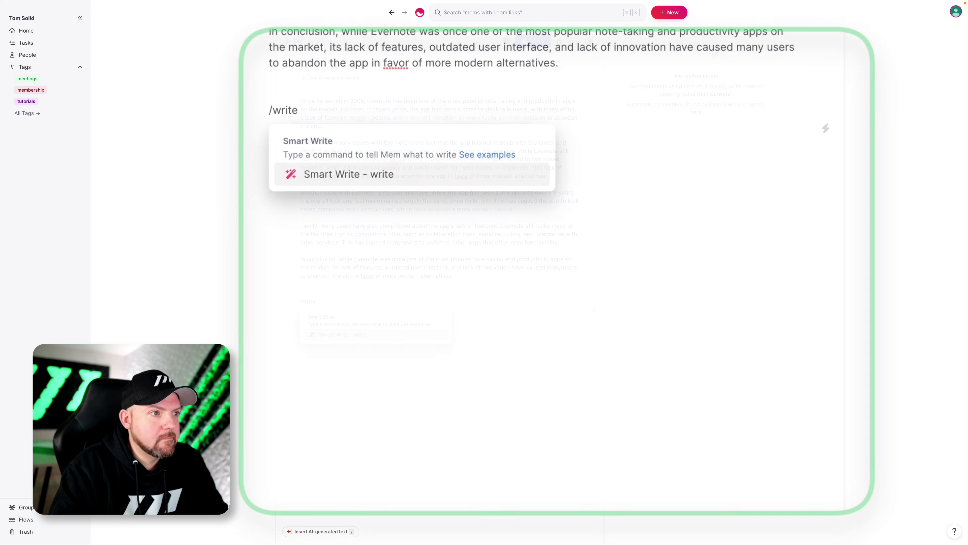
Below the article, generate text with the Smart Write instruction "write a youtube script about notion for task management".
type("a youtube scri")
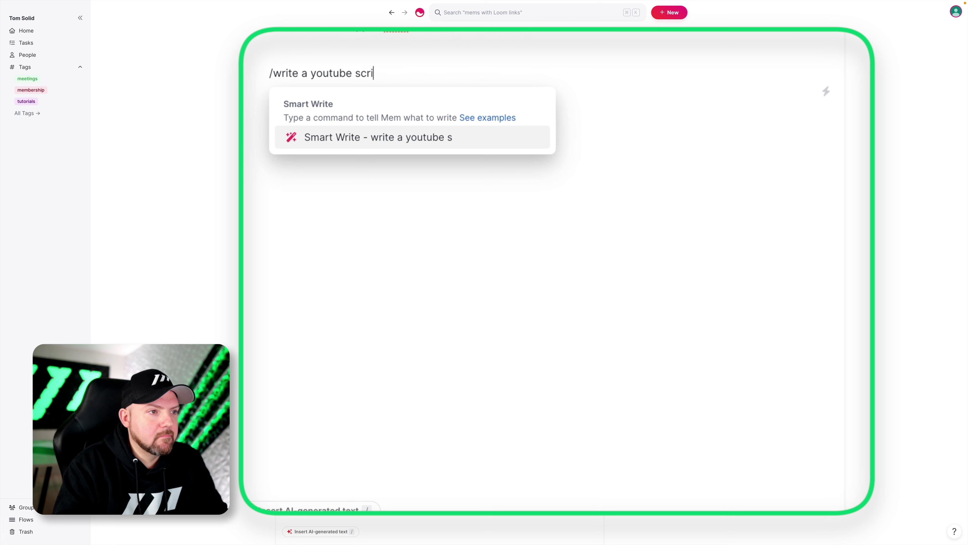
type("pt about notion")
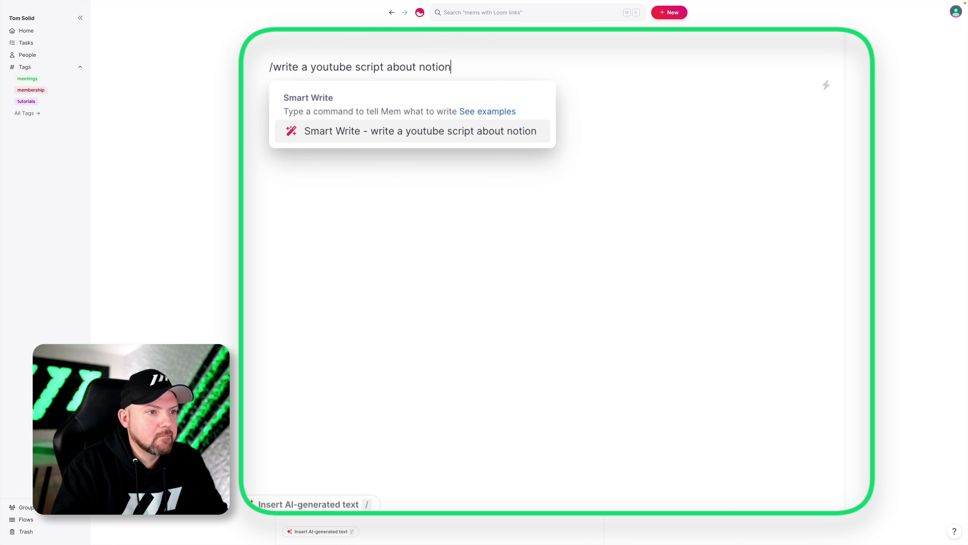
type(" for task management")
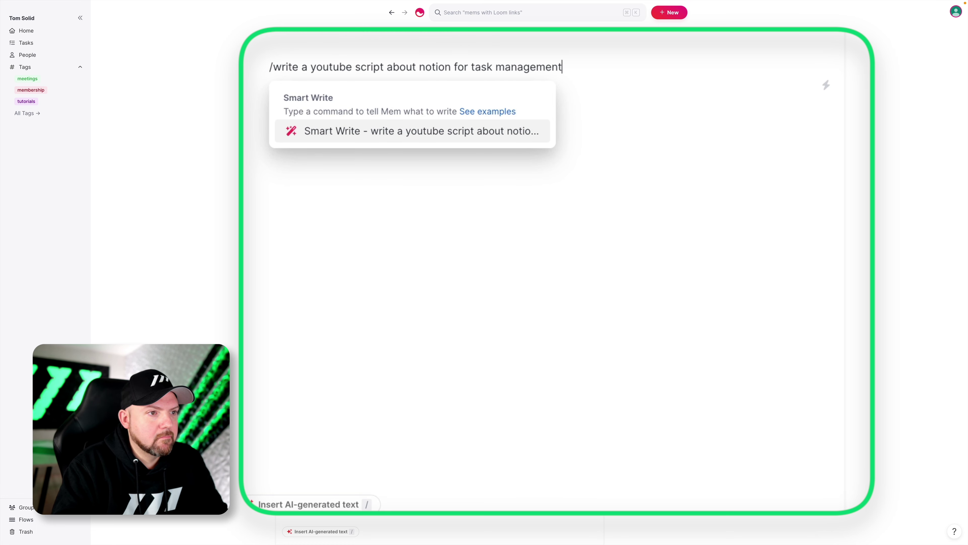
key("Return")
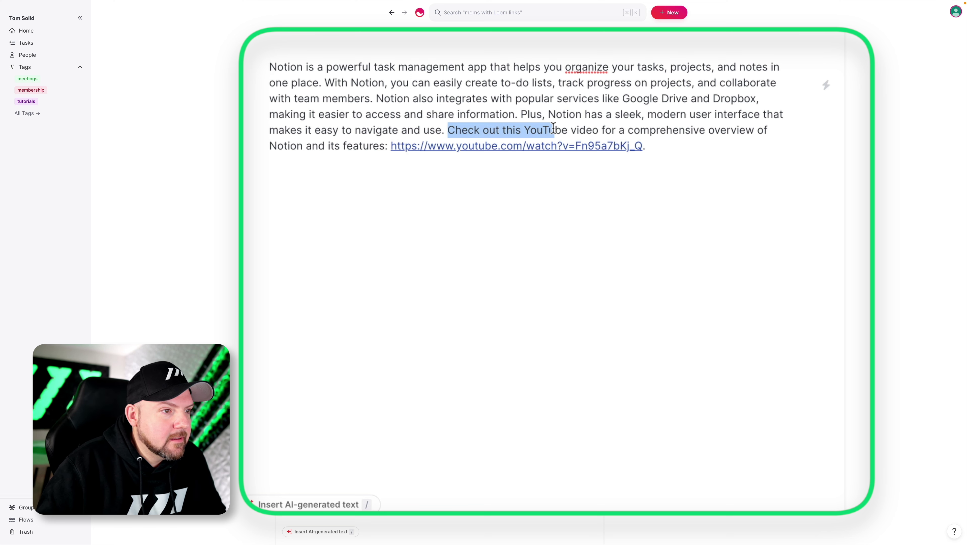
Visit the YouTube link in the generated Notion paragraph to check the video, and close its window.
left_click(572, 145)
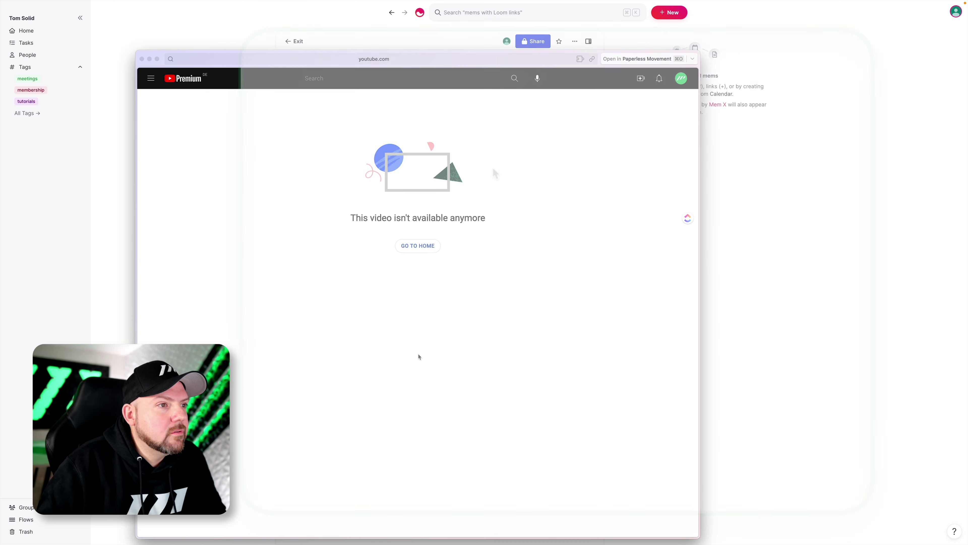
left_click_drag(348, 219, 520, 217)
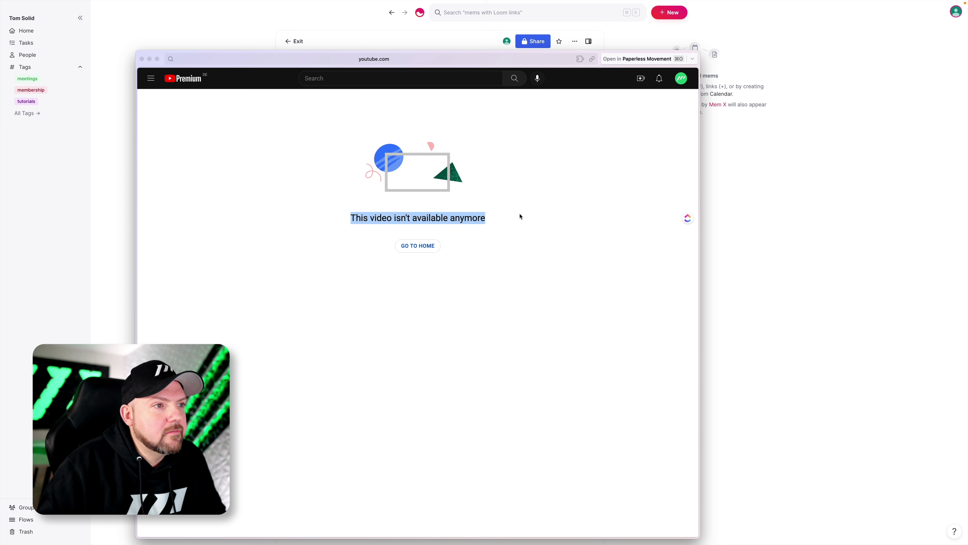
left_click(515, 239)
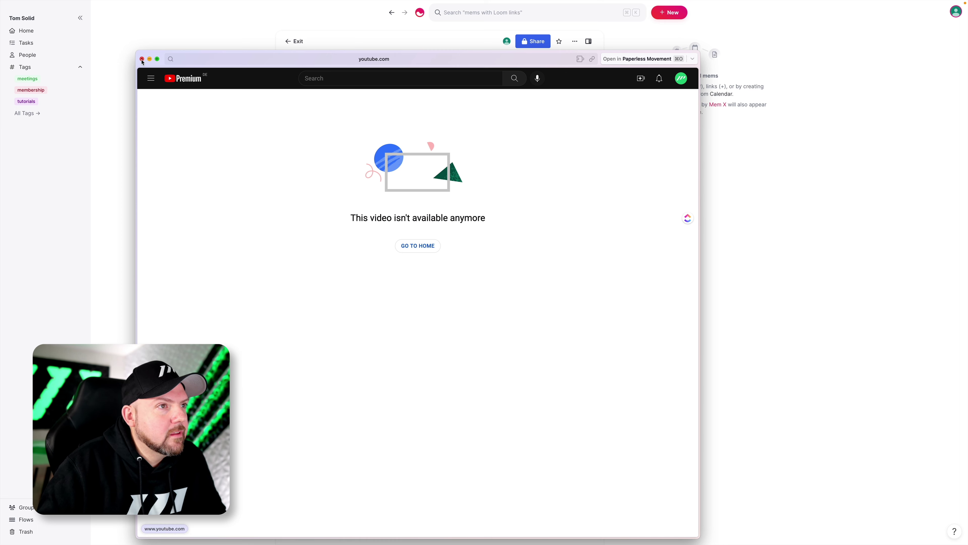
left_click(141, 59)
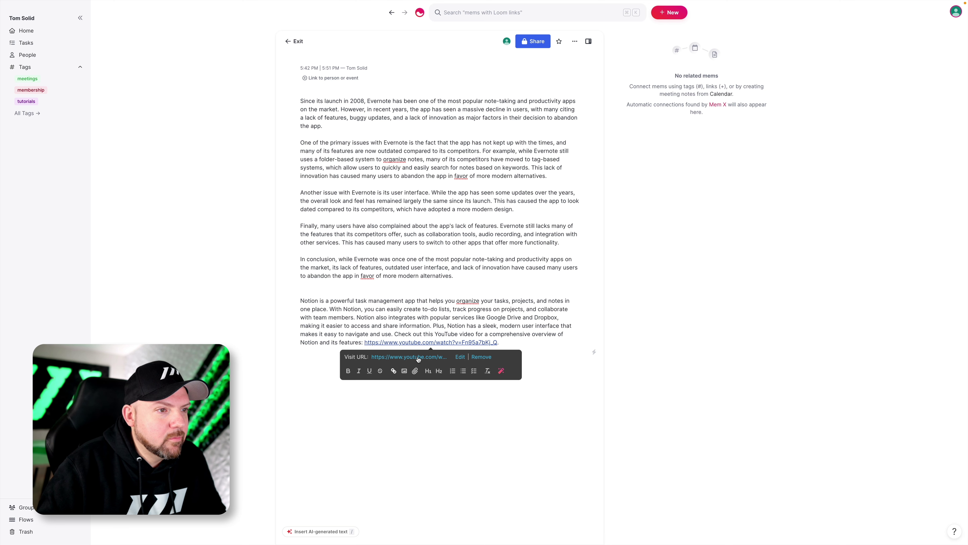
Run Smart Edit on the whole Notion paragraph with the custom instruction "Find a better youtube video".
left_click_drag(500, 342, 395, 334)
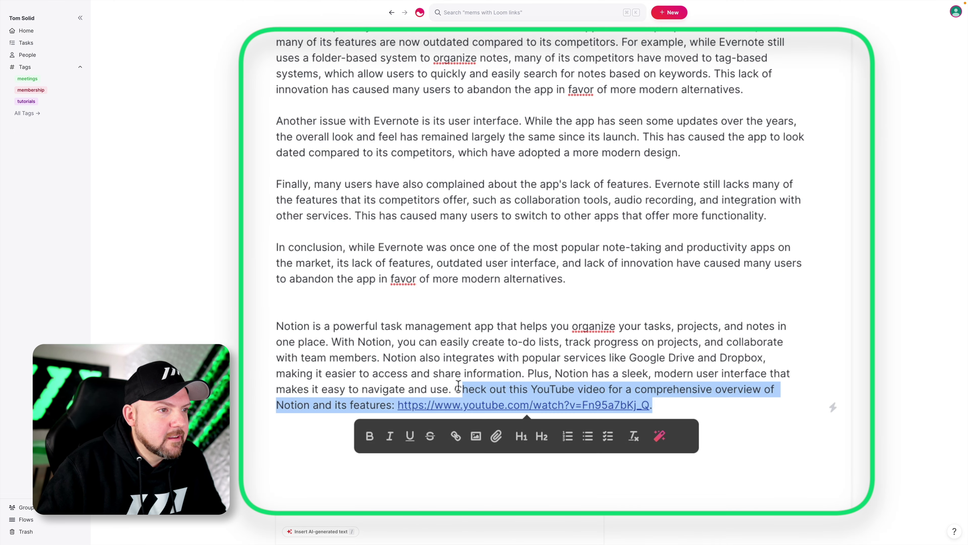
left_click_drag(667, 406, 268, 325)
left_click(667, 436)
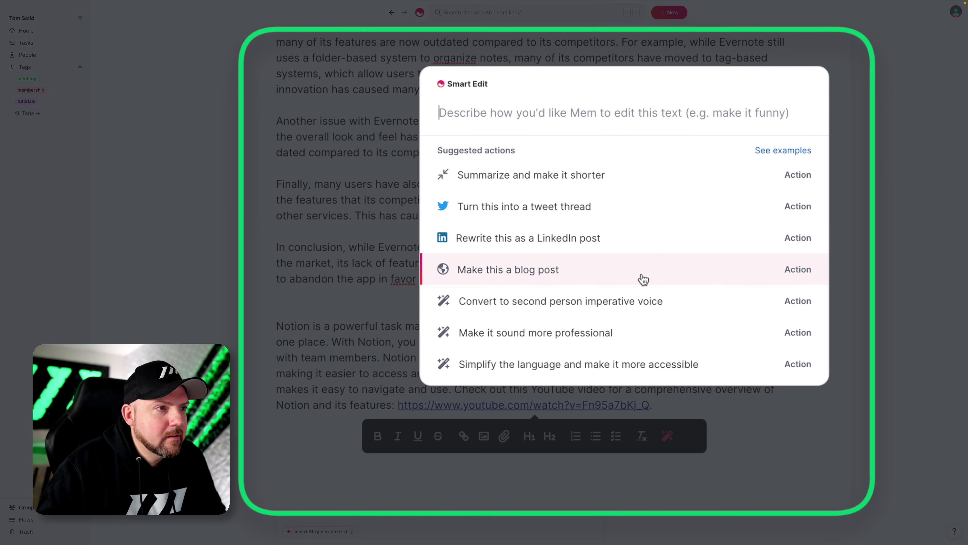
type("Find a better youtube video")
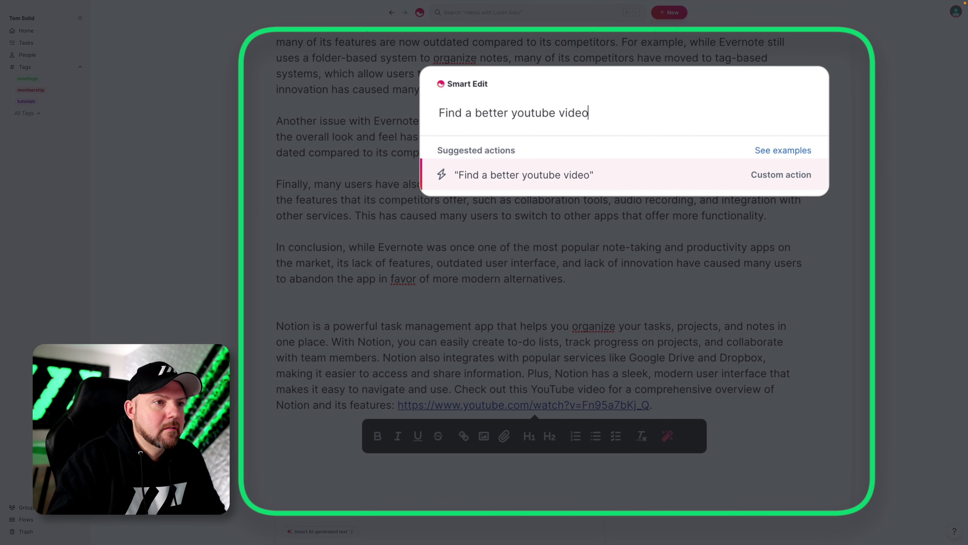
key("Return")
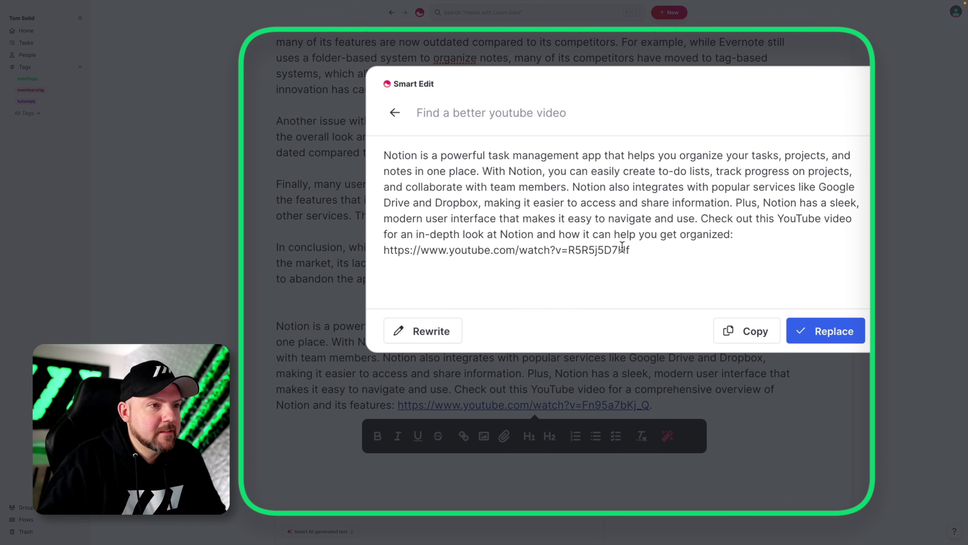
Have Smart Edit rewrite its suggestion and replace the Notion paragraph with the new version.
left_click_drag(635, 249, 376, 250)
left_click(432, 331)
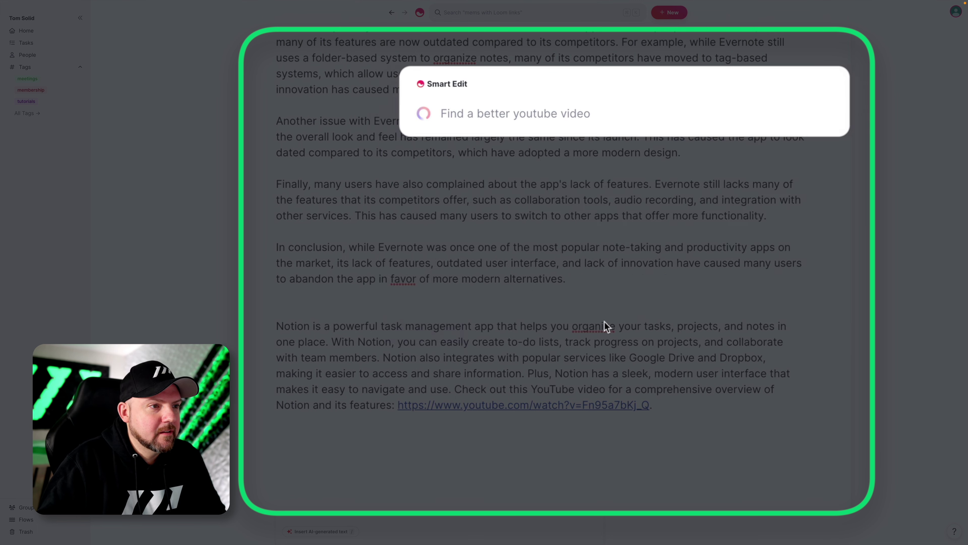
left_click(823, 333)
Visit the YouTube link in the replaced Notion paragraph to check the new video, and return to the note.
left_click(517, 422)
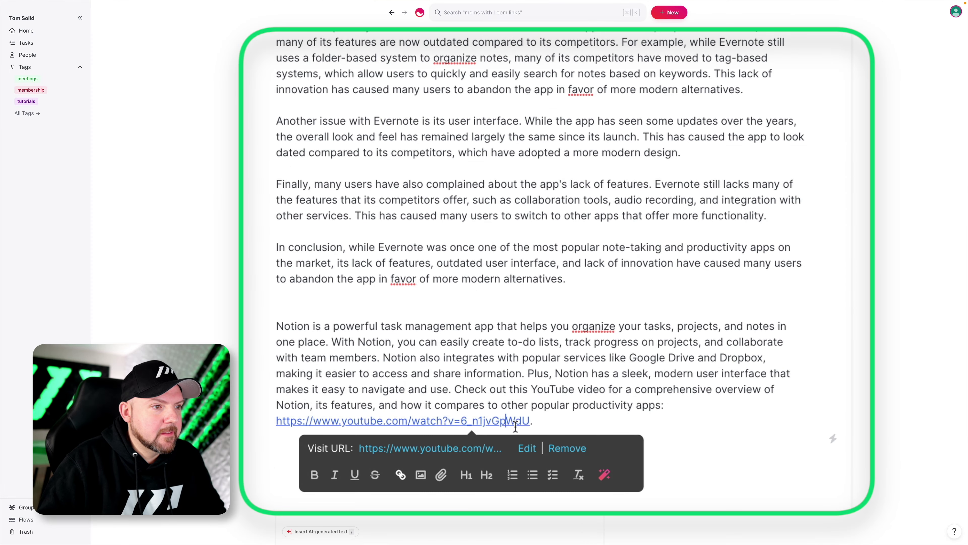
left_click(495, 451)
key("Escape")
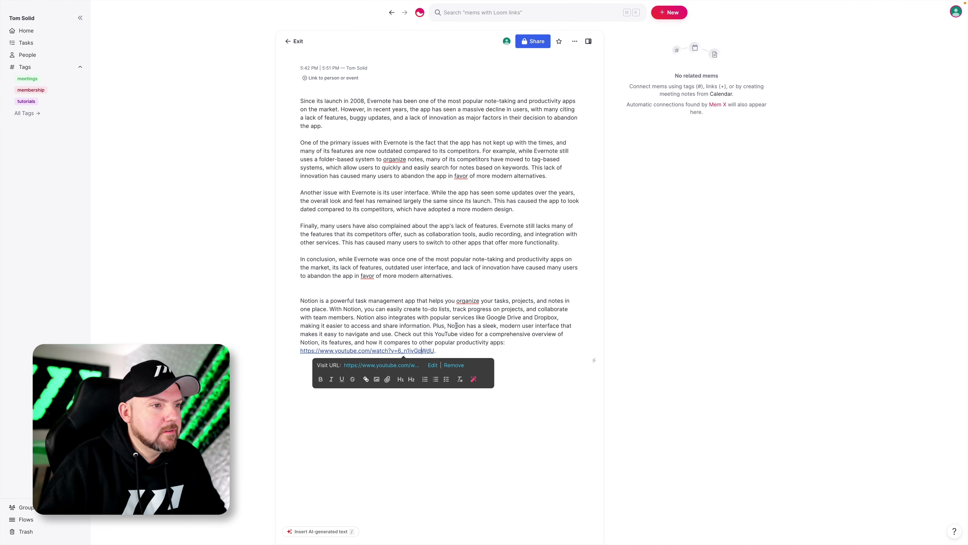
left_click_drag(442, 350, 296, 300)
left_click(521, 336)
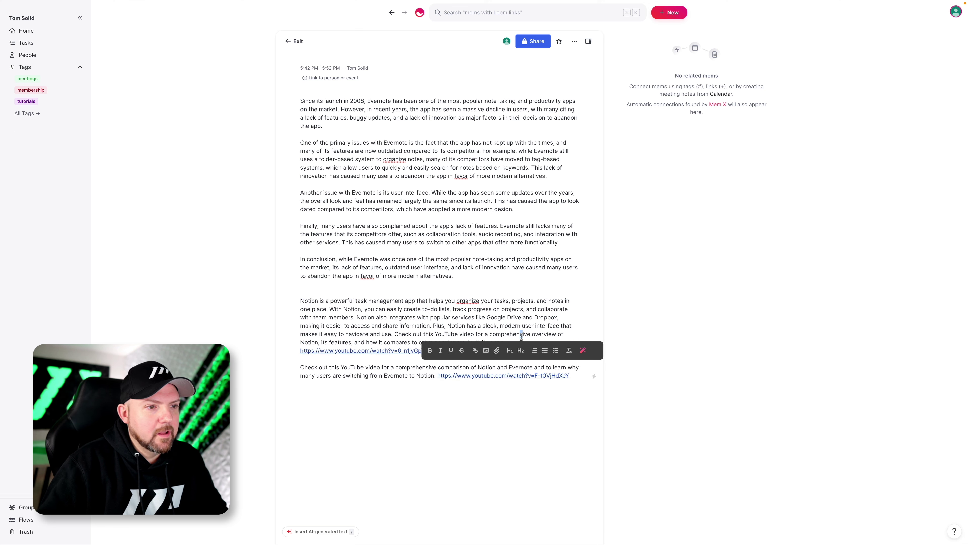
left_click_drag(580, 374, 345, 320)
left_click(421, 309)
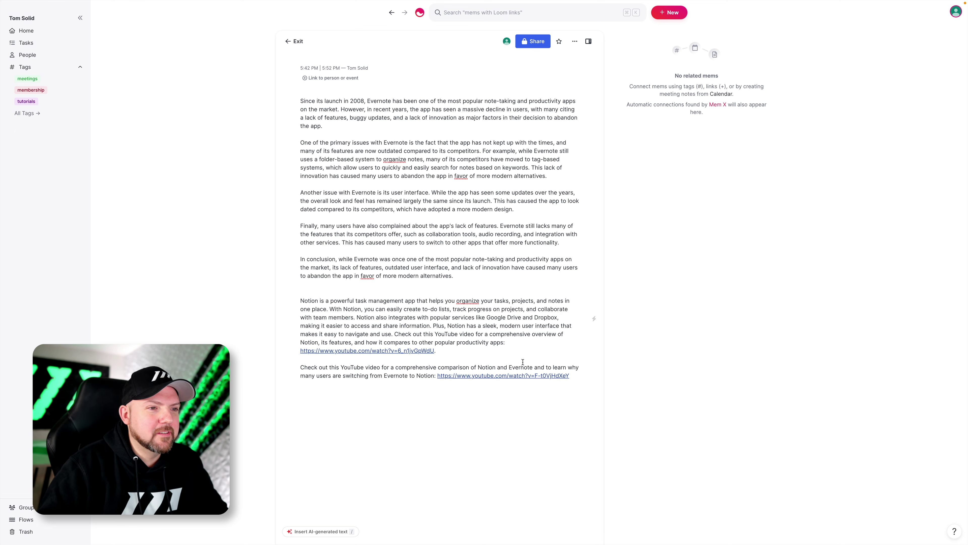
Below the Notion and Evernote comparison, generate text with the Smart Write instruction "find a youtube video about clickup vs notion".
left_click(575, 374)
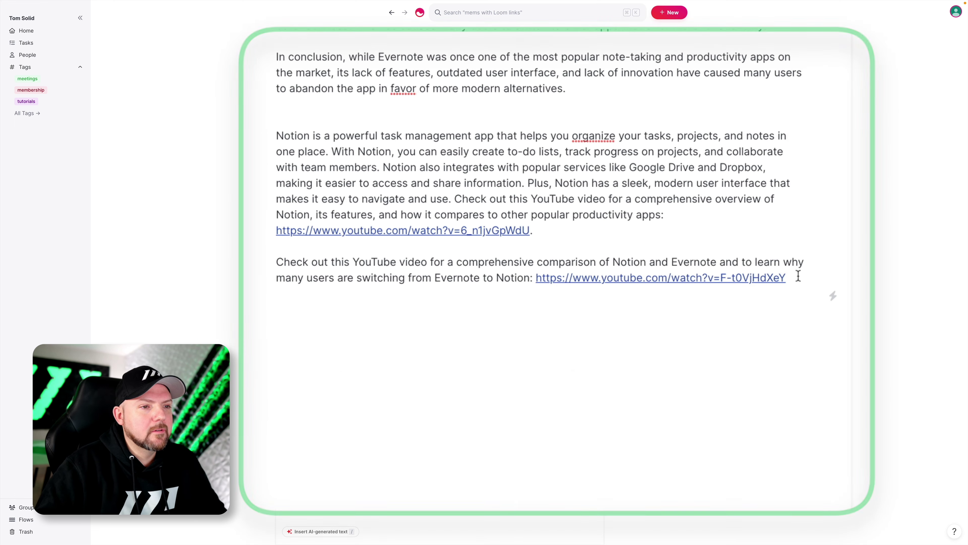
key("Return")
type("/find a youtube video about click")
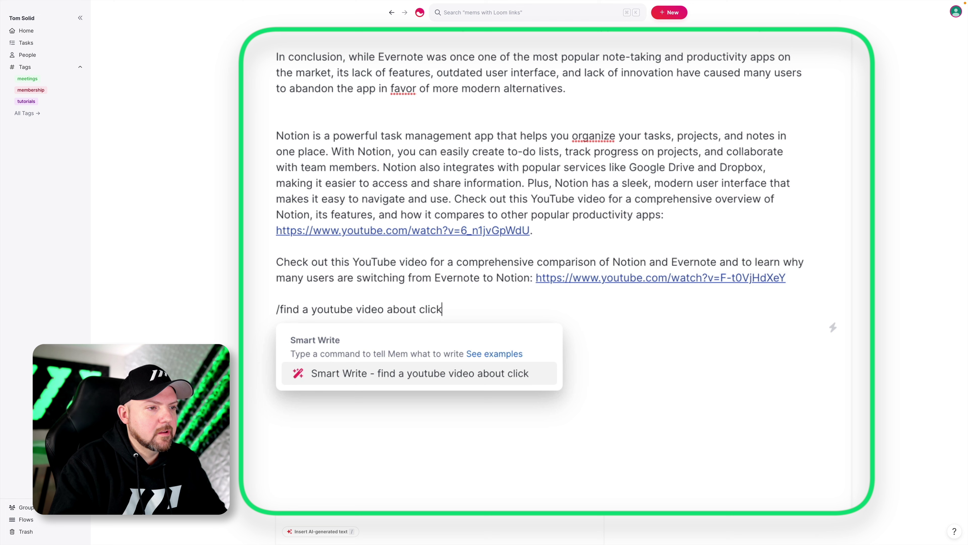
type("up vs notion")
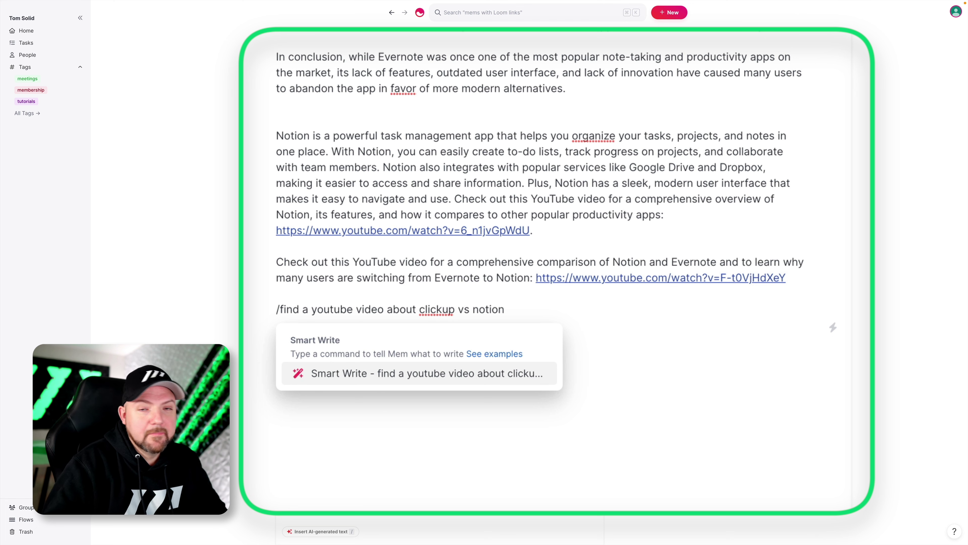
key("Return")
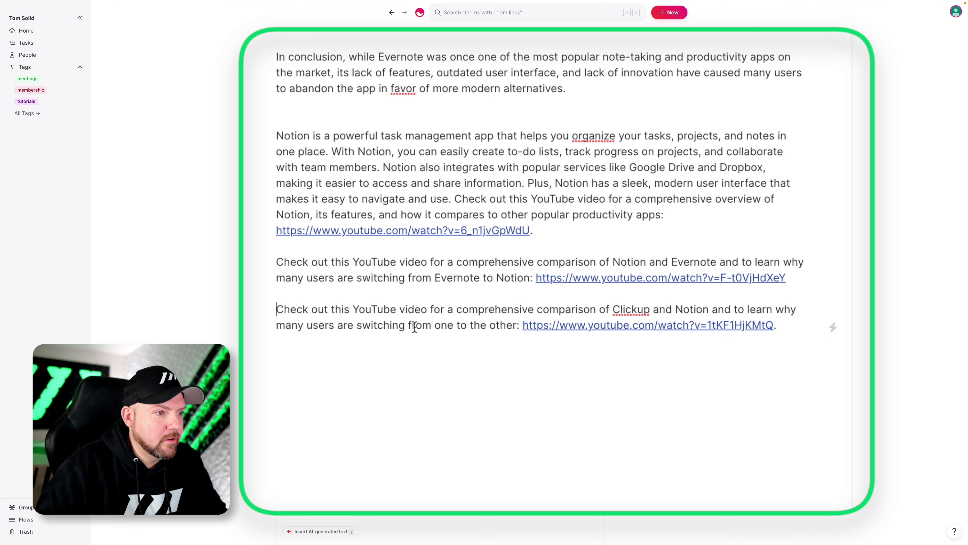
Visit the YouTube link in the ClickUp and Notion comparison text to check the video, and close its window.
left_click(566, 324)
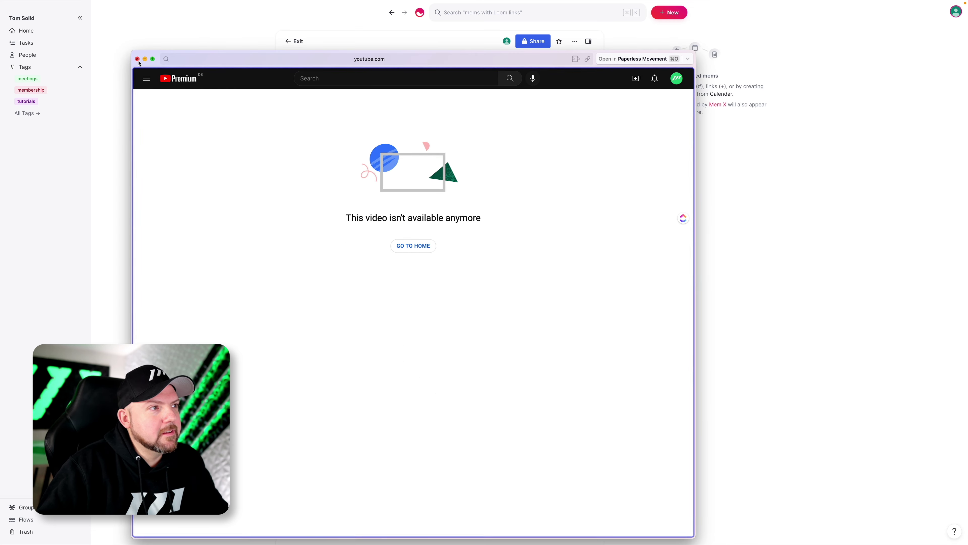
left_click(136, 58)
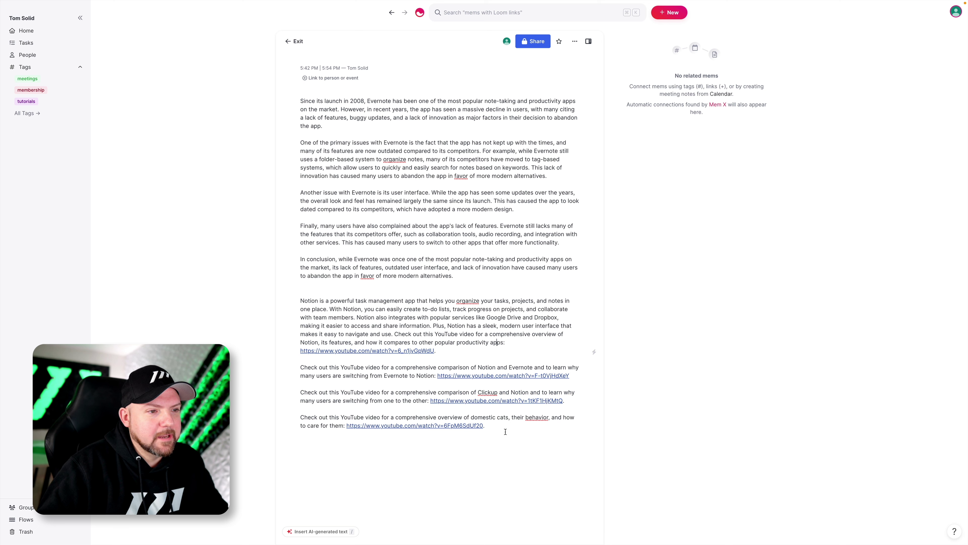
Clear the note by deleting the generated Notion and YouTube paragraphs and the whole Evernote article.
left_click_drag(506, 430, 295, 300)
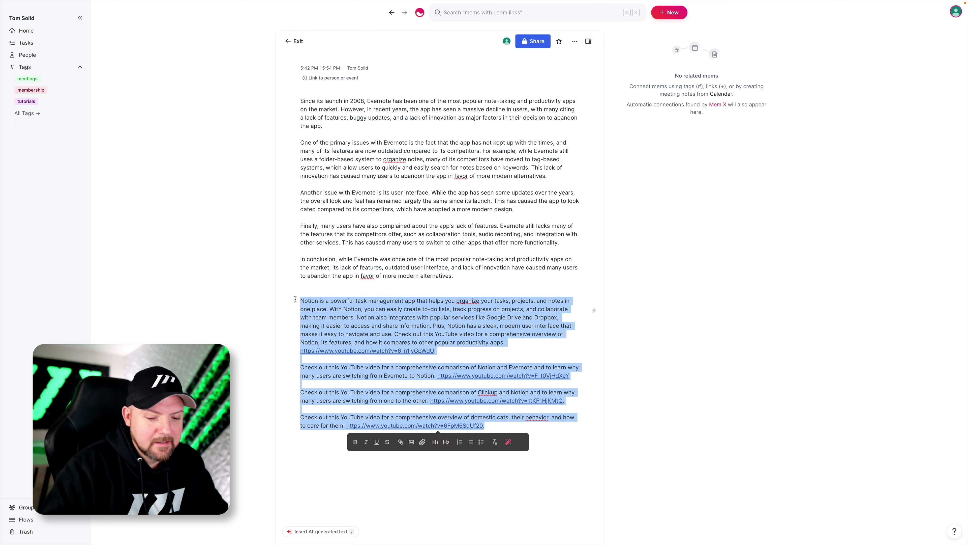
key("BackSpace")
left_click_drag(382, 290, 235, 93)
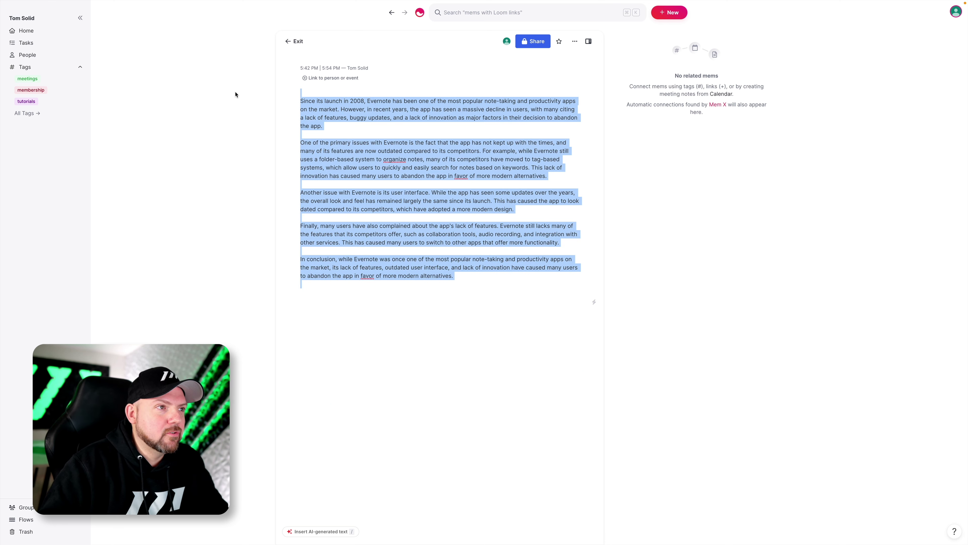
key("BackSpace")
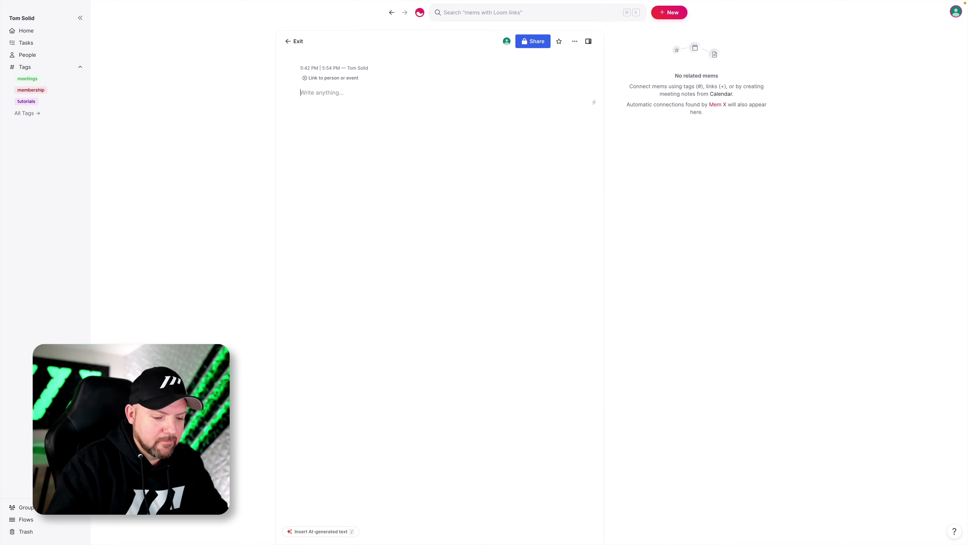
Generate text with the Smart Write instruction "write article about 10 easy steps to become more productive" and append the accountability paragraph to the numbered list.
type("/write article about 10 easy steps to become more productive")
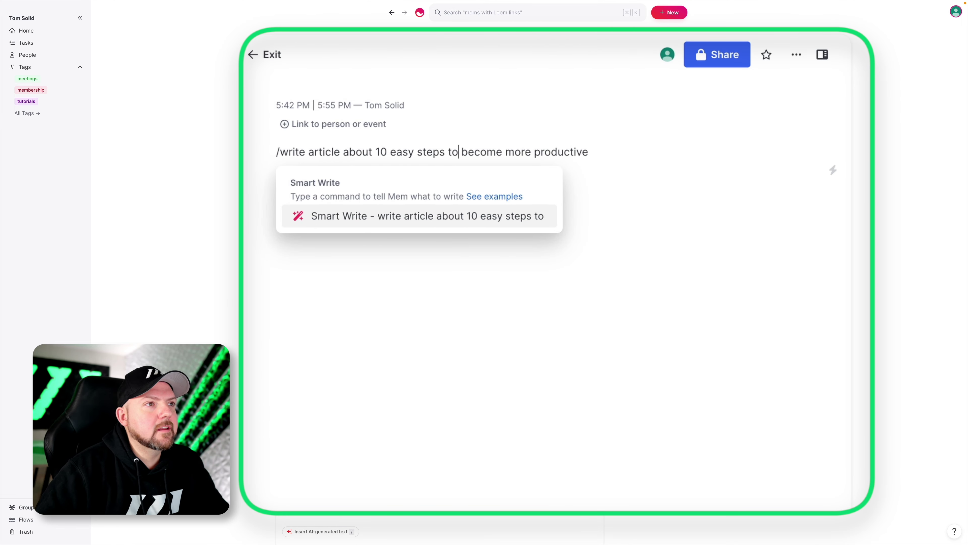
key("Return")
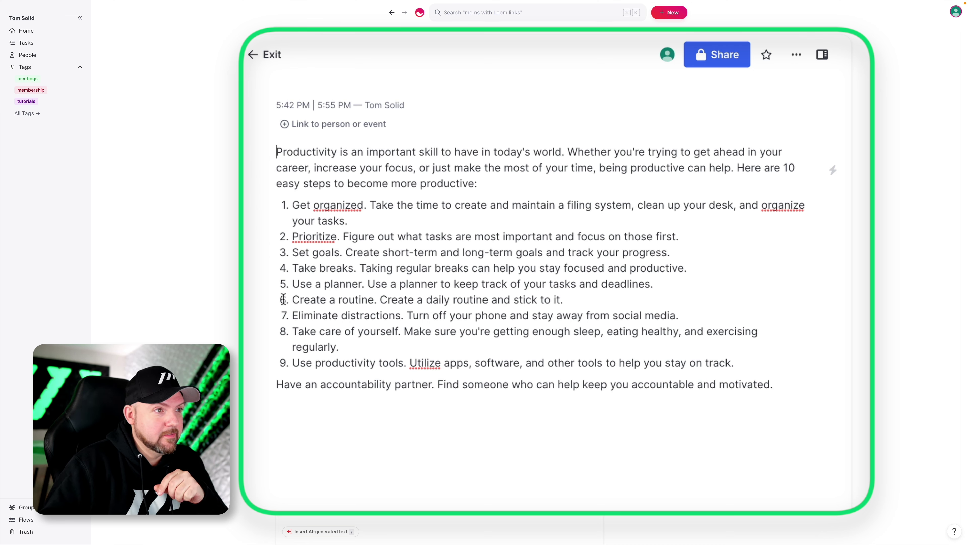
left_click(276, 383)
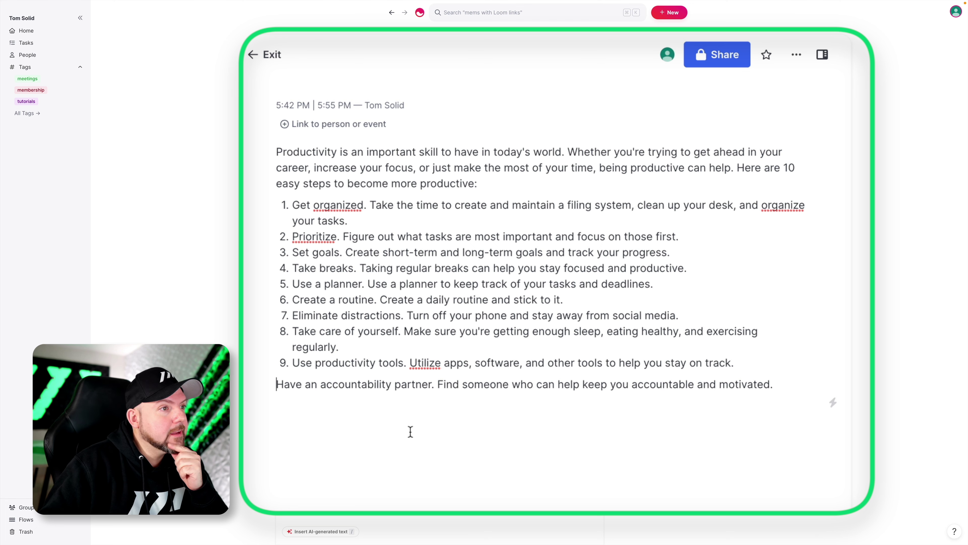
key("BackSpace")
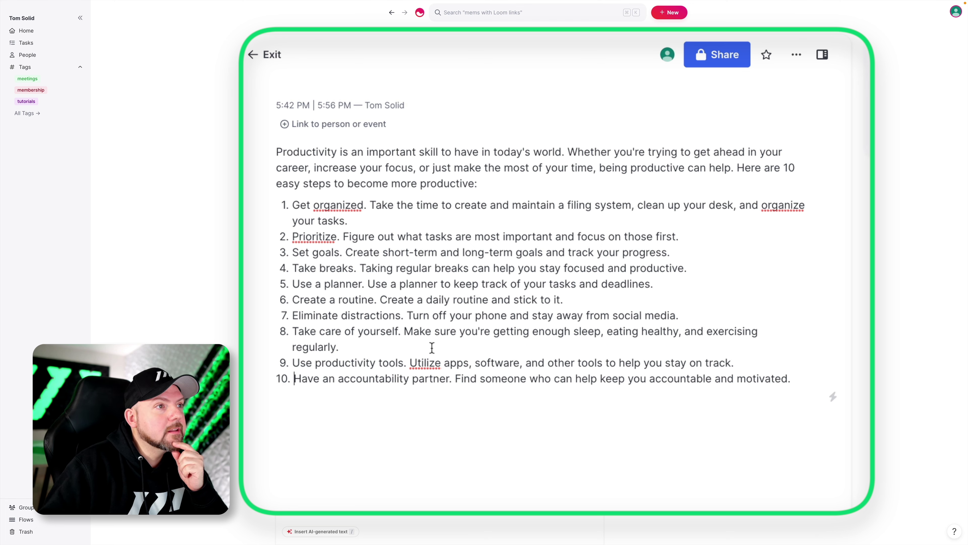
left_click_drag(296, 205, 365, 205)
left_click(420, 205)
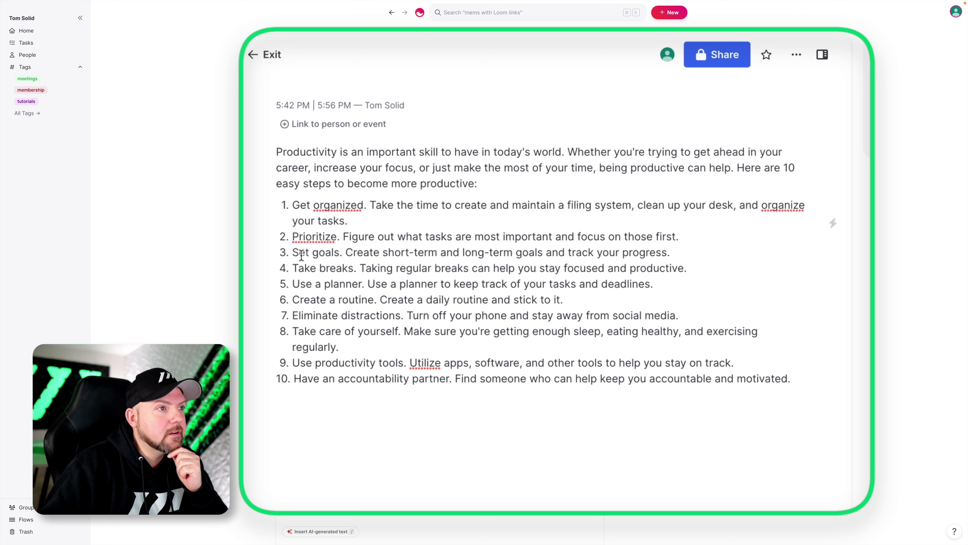
left_click_drag(301, 254, 331, 252)
left_click(352, 248)
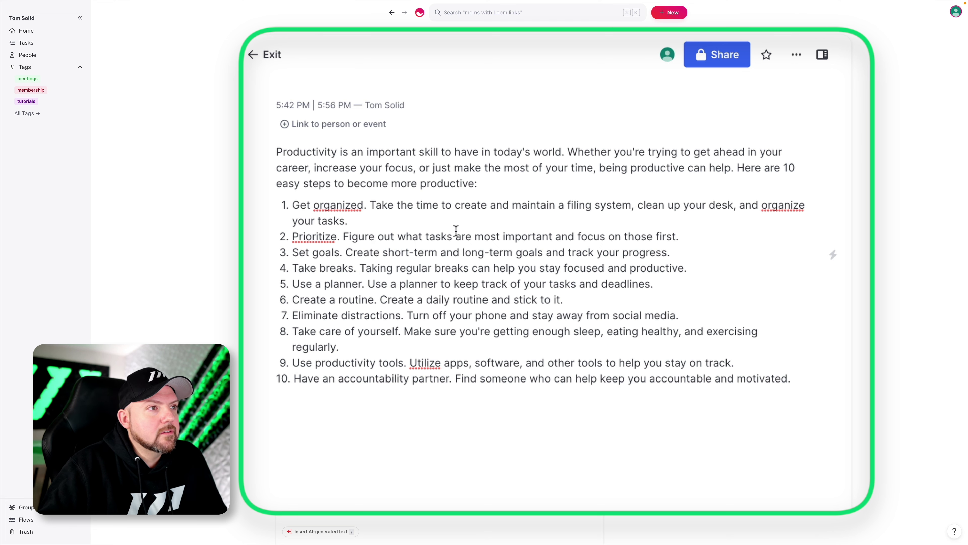
Copy the first two list items, "Get organized" and "Prioritize", below the list as separate large headings.
left_click(371, 218)
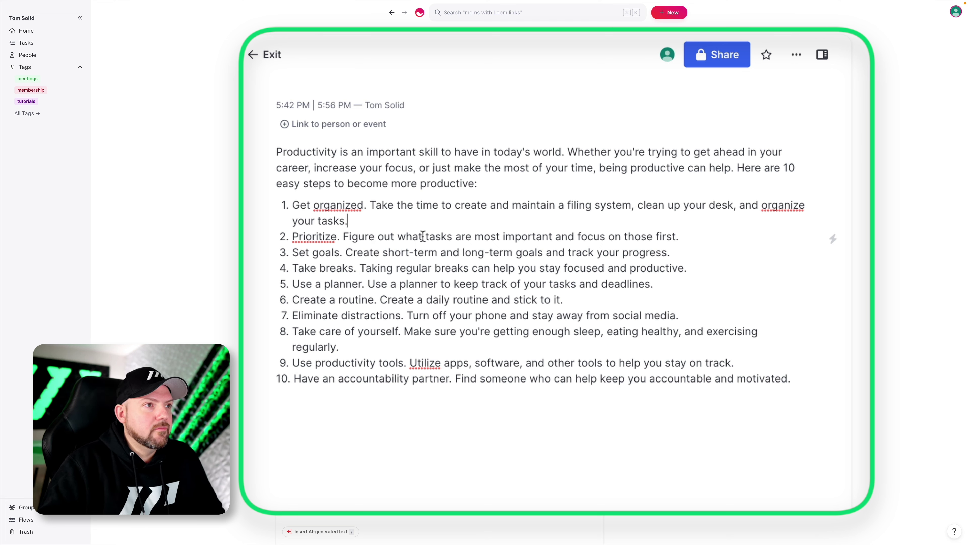
triple_click(362, 225)
left_click(819, 370)
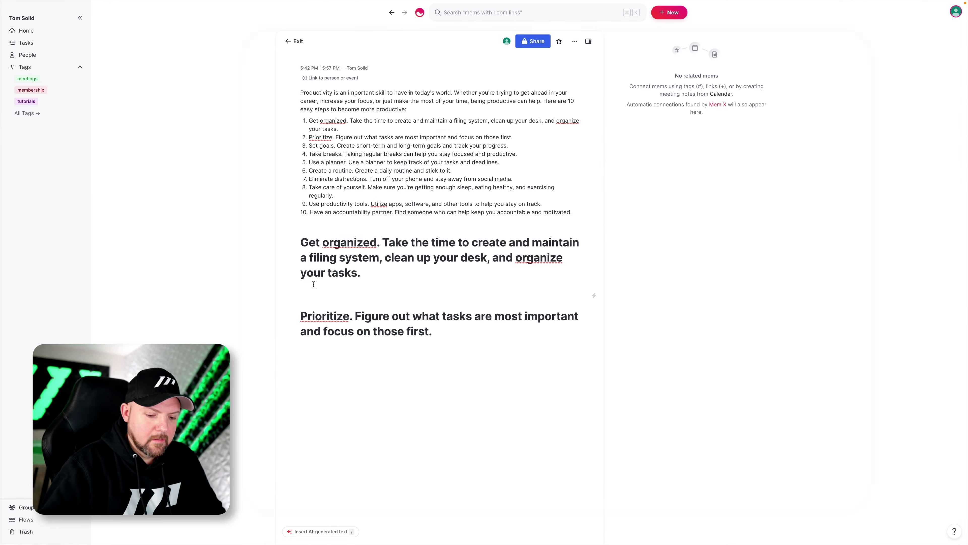
Under the "Get organized" heading, have Smart Write generate a paragraph without an instruction and extend it a second time.
type("/")
key("Return")
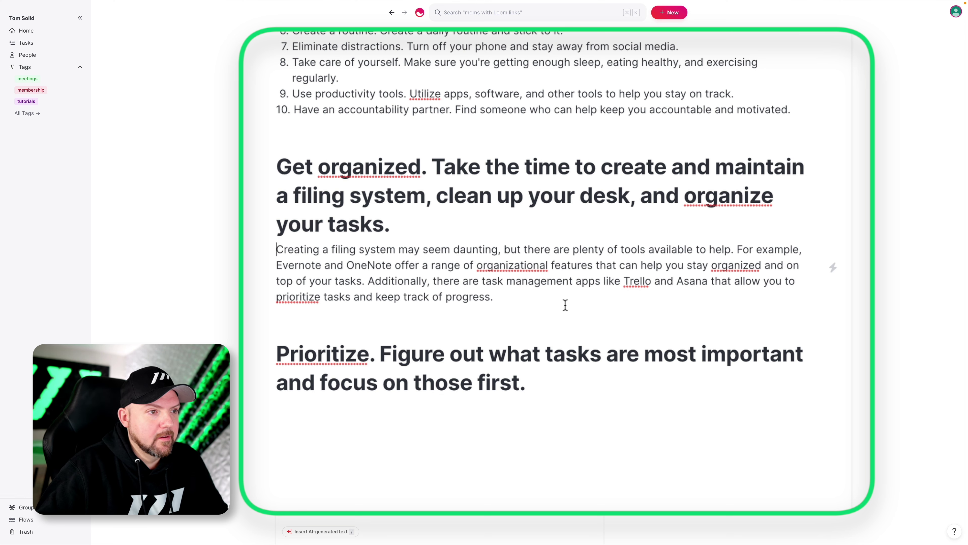
type("/")
key("Return")
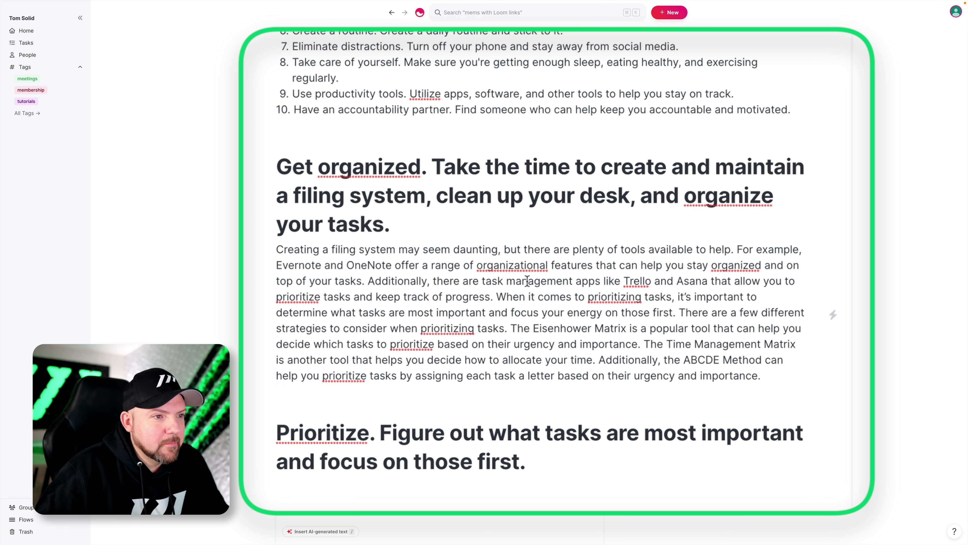
Run Smart Edit on the whole paragraph under "Get organized" with the custom instruction "replace Trello and Asana with ClickUp and Monday.com".
left_click_drag(508, 281, 630, 274)
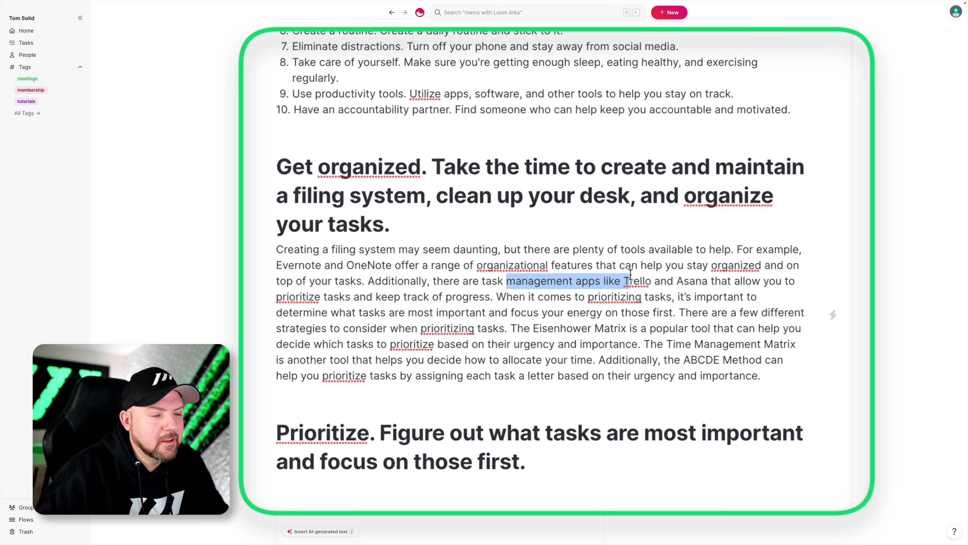
left_click(627, 280)
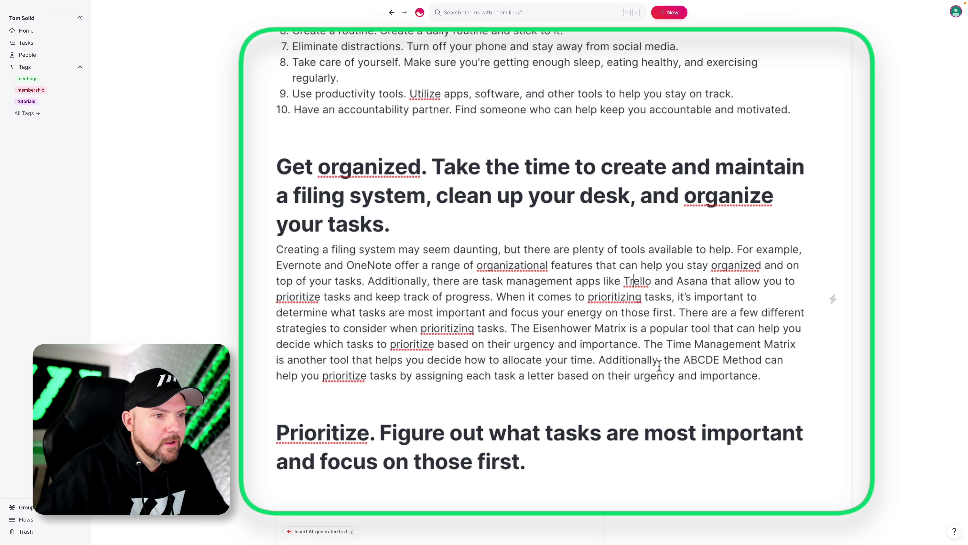
left_click(776, 376)
key("shift+Up")
key("shift+Up")
key("shift+Up")
key("shift+Up")
key("shift+Up")
key("shift+Up")
key("shift+Up")
key("shift+Up")
key("shift+Up")
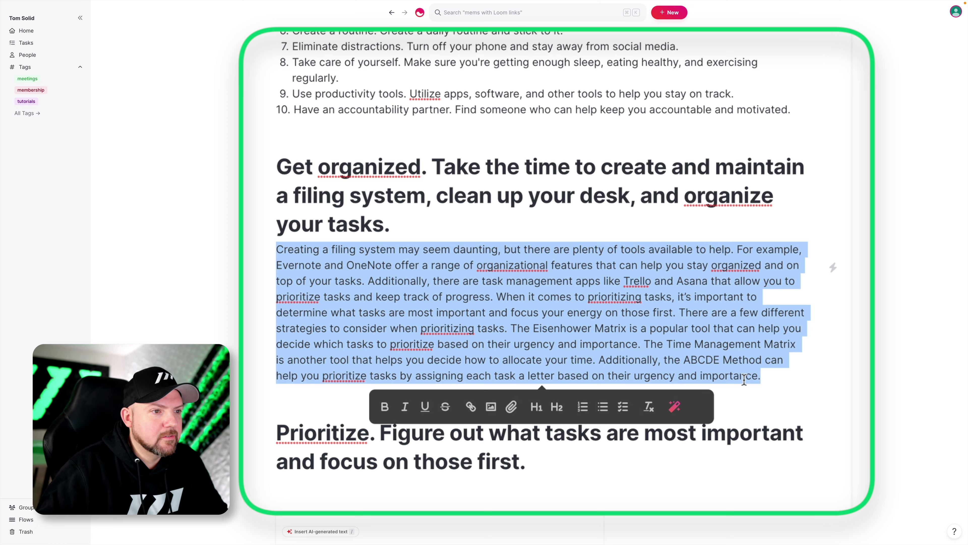
left_click(676, 411)
type("re")
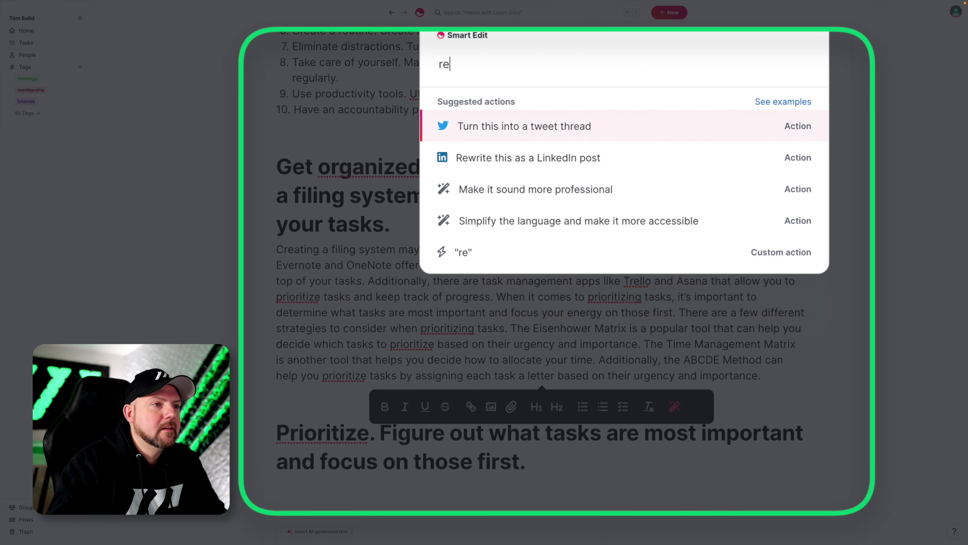
type("place Trello and As")
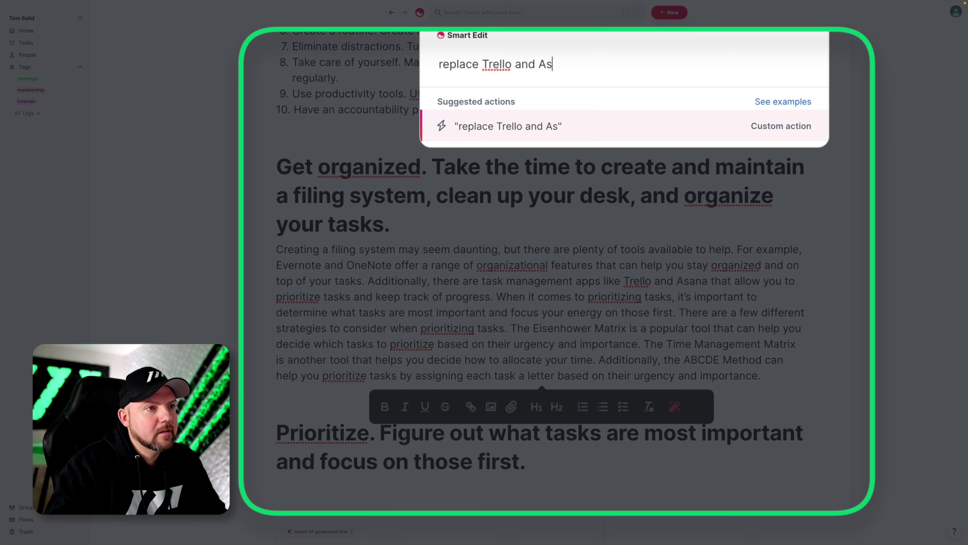
type("ana with Cli")
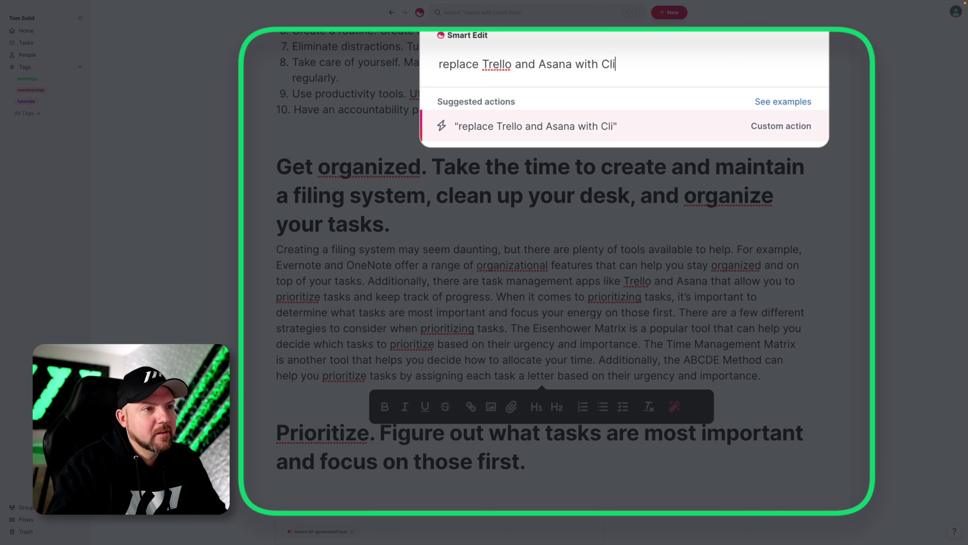
type("ckUp and Mond")
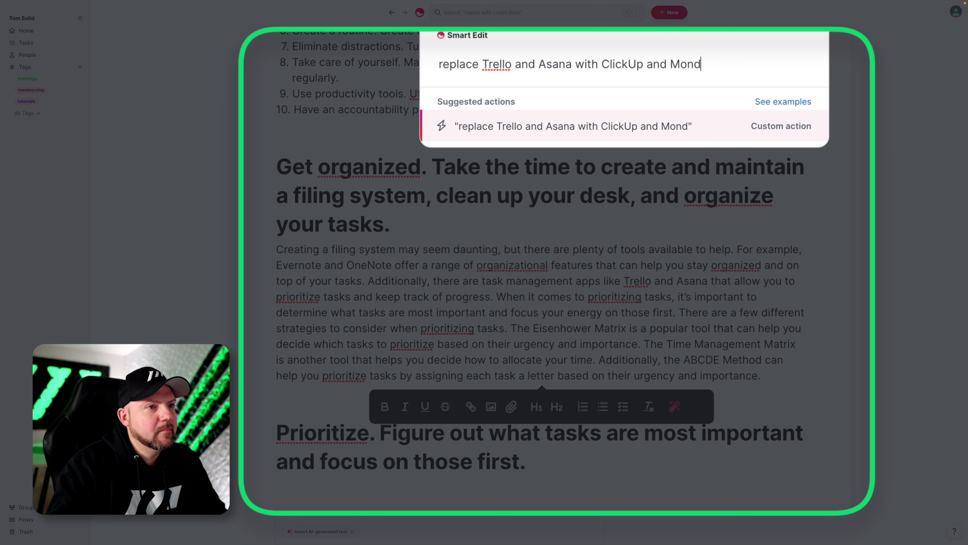
type("ay.com")
key("Return")
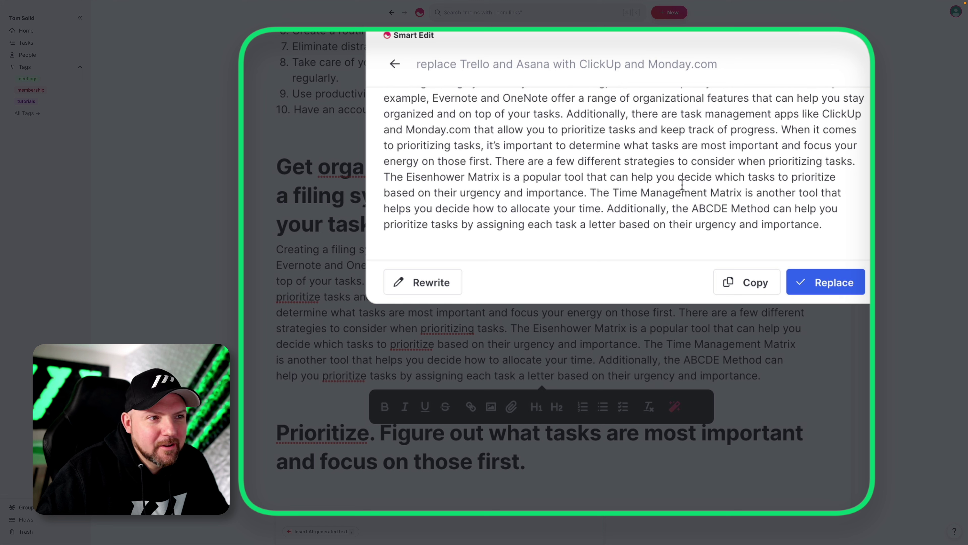
Review the Smart Edit suggestion, replace the "Get organized" paragraph with it, and highlight the swapped app names.
scroll(632, 247, "up", 2)
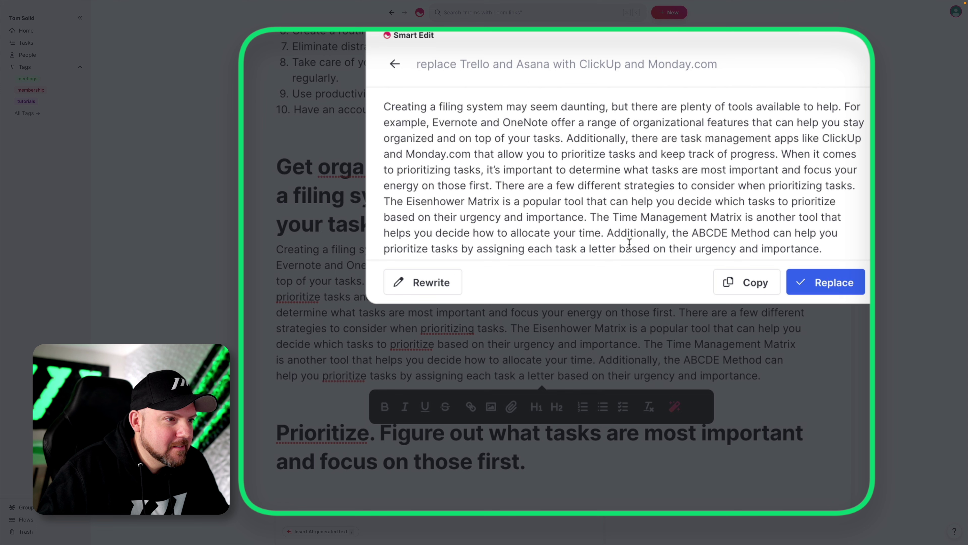
scroll(630, 243, "down", 2)
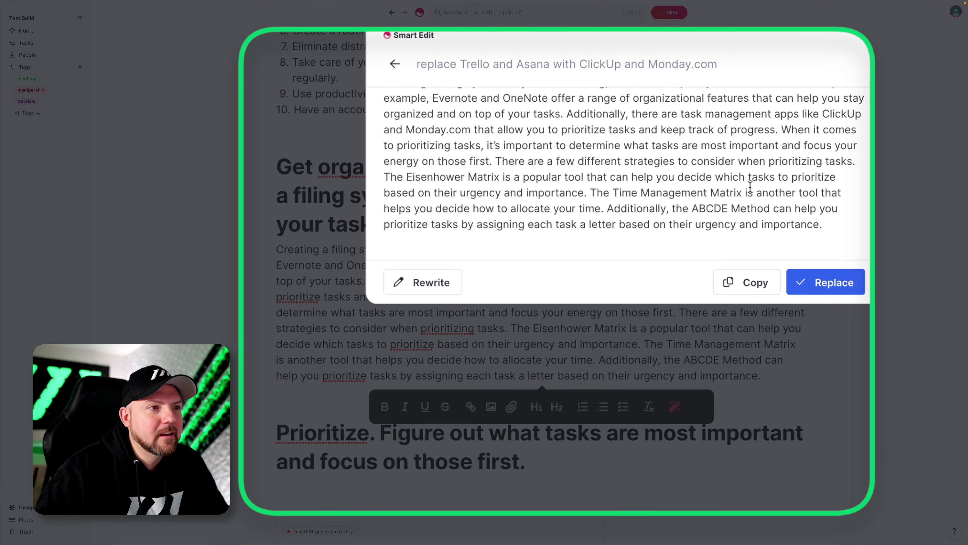
scroll(676, 99, "up", 2)
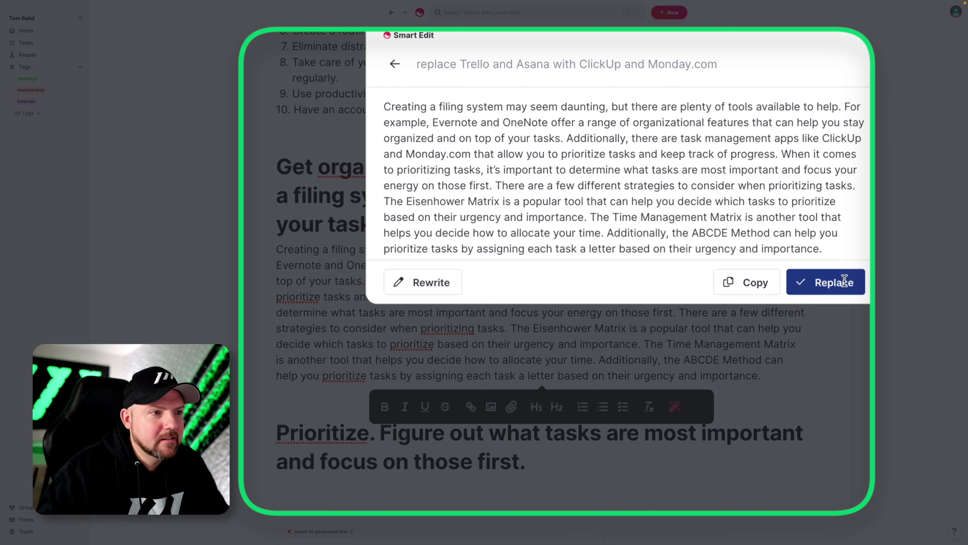
left_click(829, 283)
left_click_drag(615, 280, 738, 281)
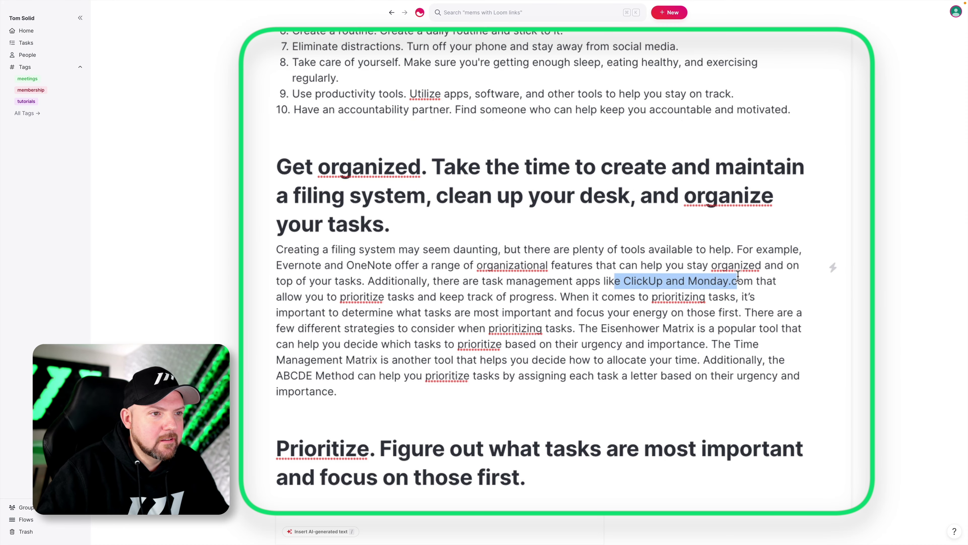